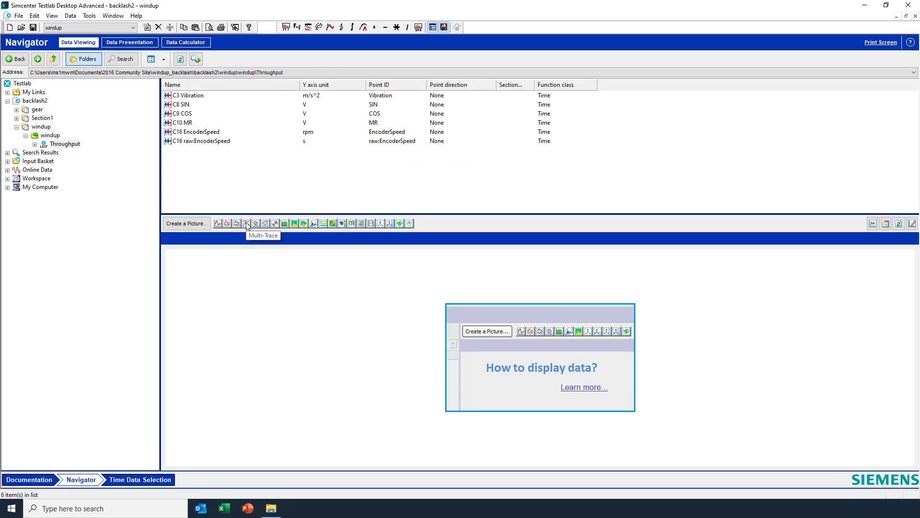
Create a Multi-Trace display and plot the MR, COS and SIN throughput channels in it as separate traces.
click(247, 224)
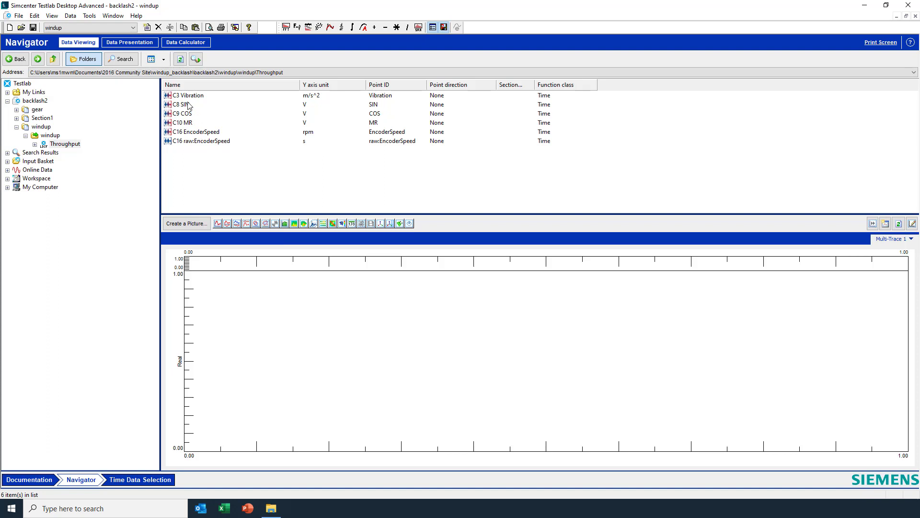
mouse_move(189, 123)
mouse_down()
mouse_move(204, 171)
mouse_move(195, 261)
mouse_up()
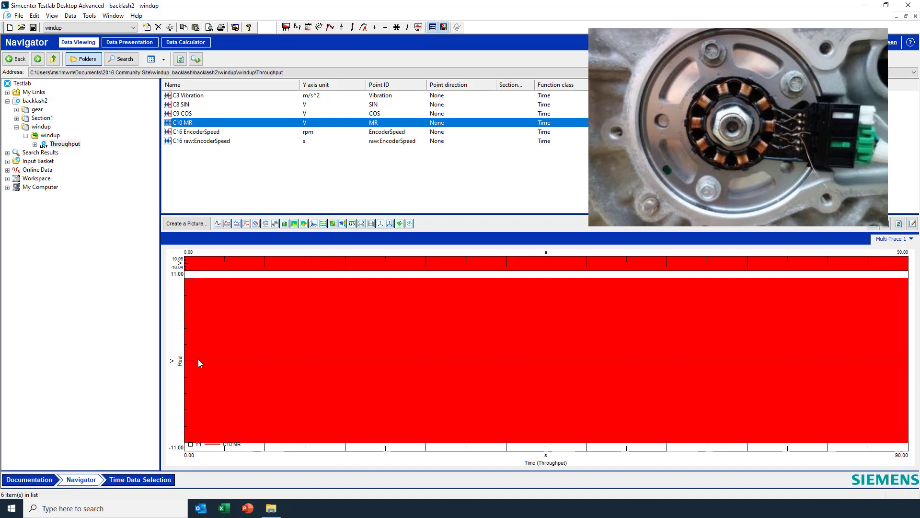
mouse_move(194, 274)
mouse_down()
mouse_move(186, 444)
mouse_move(207, 292)
mouse_move(207, 328)
mouse_up()
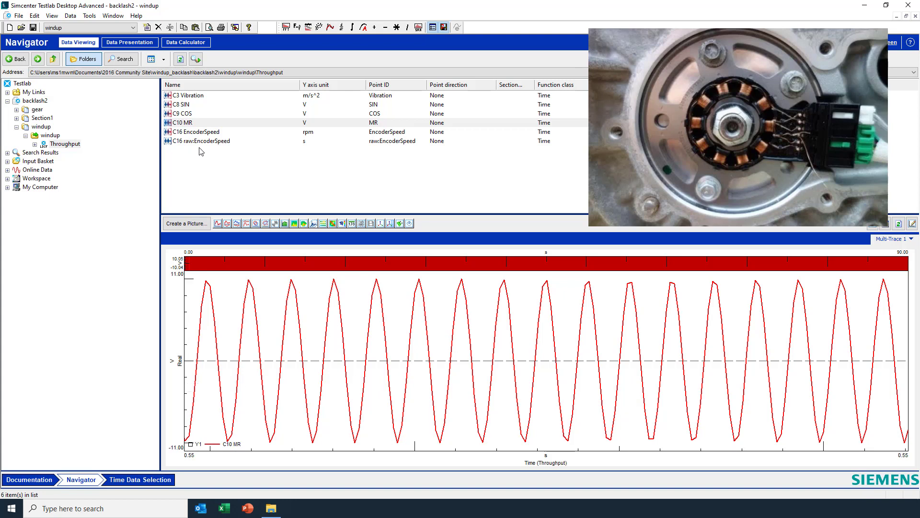
click(188, 115)
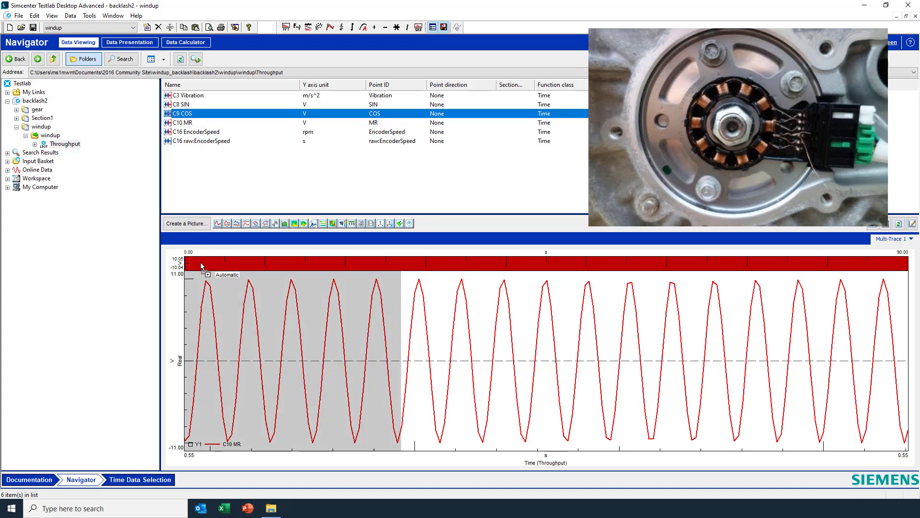
drag(200, 263, 201, 263)
mouse_move(182, 104)
mouse_down()
mouse_move(205, 222)
mouse_move(202, 367)
mouse_up()
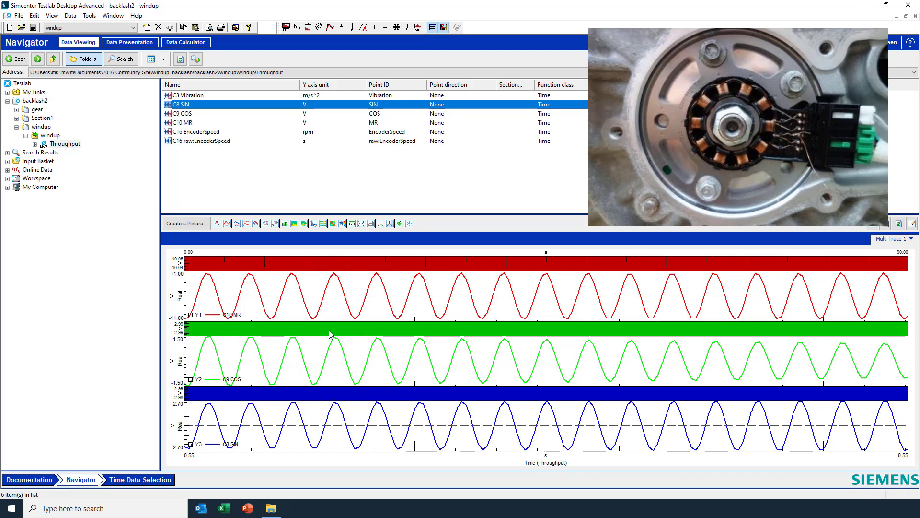
Examine the COS and SIN amplitude modulation down to about 3.62–3.64 s, and point out the EncoderSpeed and Vibration channels.
drag(187, 267, 261, 282)
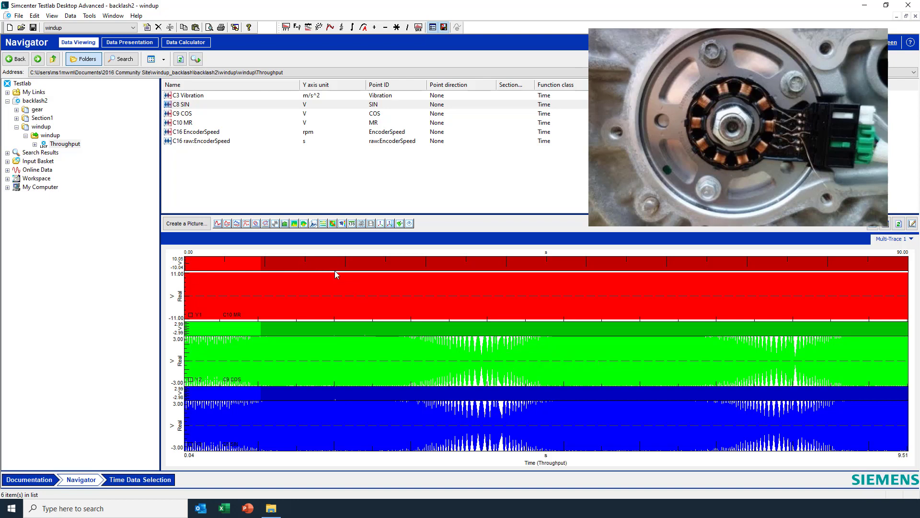
drag(451, 359, 512, 361)
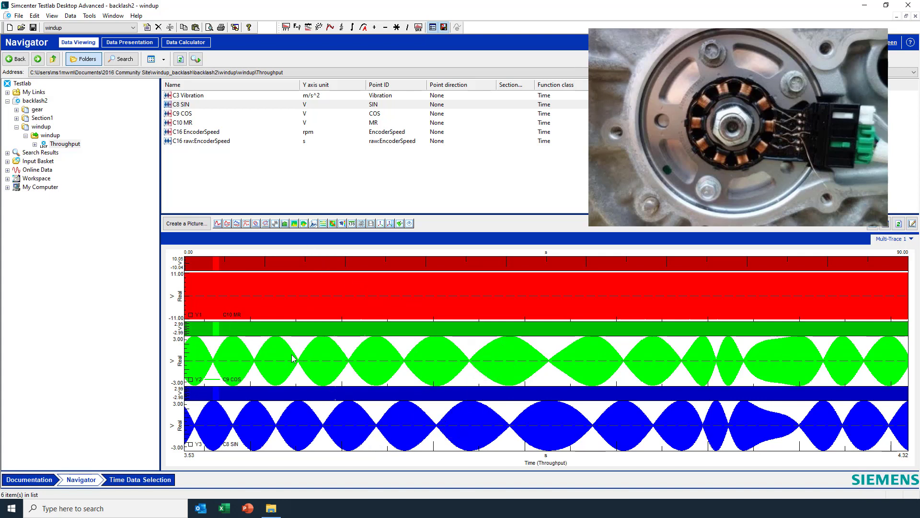
click(271, 365)
drag(283, 364, 285, 368)
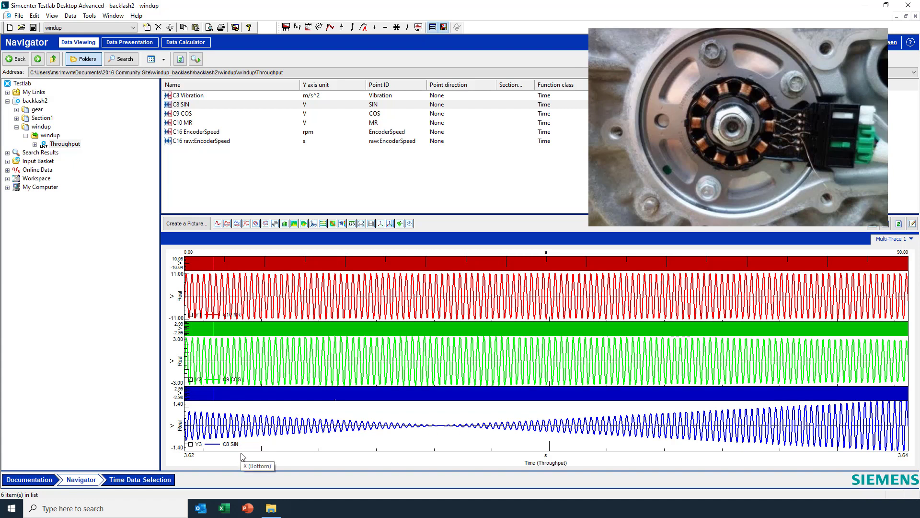
click(205, 132)
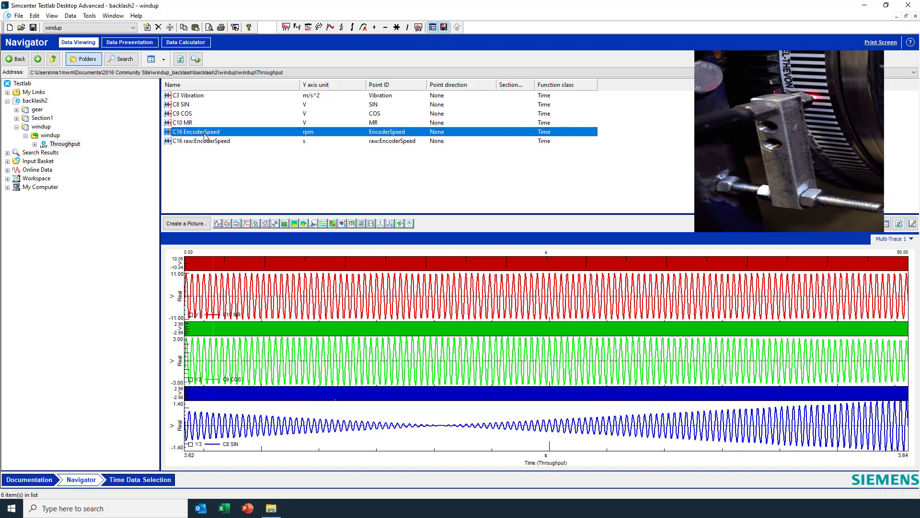
click(197, 98)
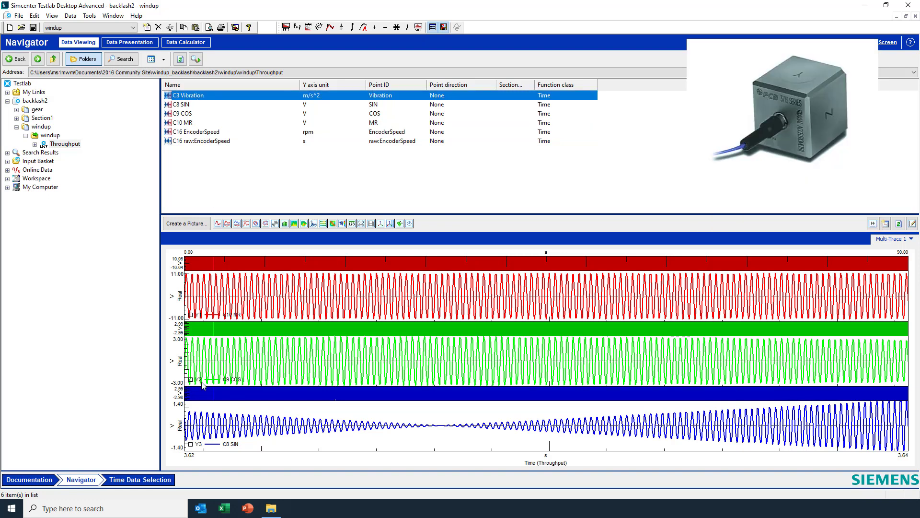
Replace the Input Basket contents with the windup Throughput data and load it into Time Data Selection.
right_click(71, 144)
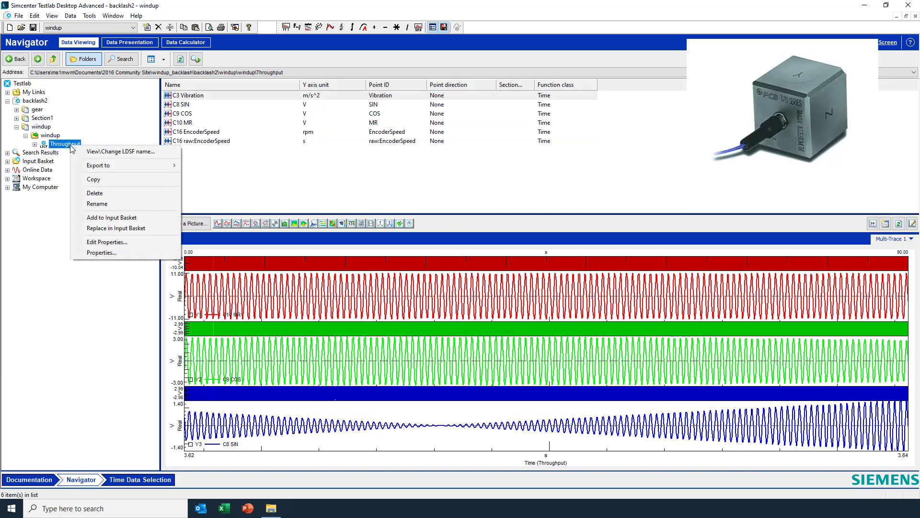
click(119, 230)
click(148, 480)
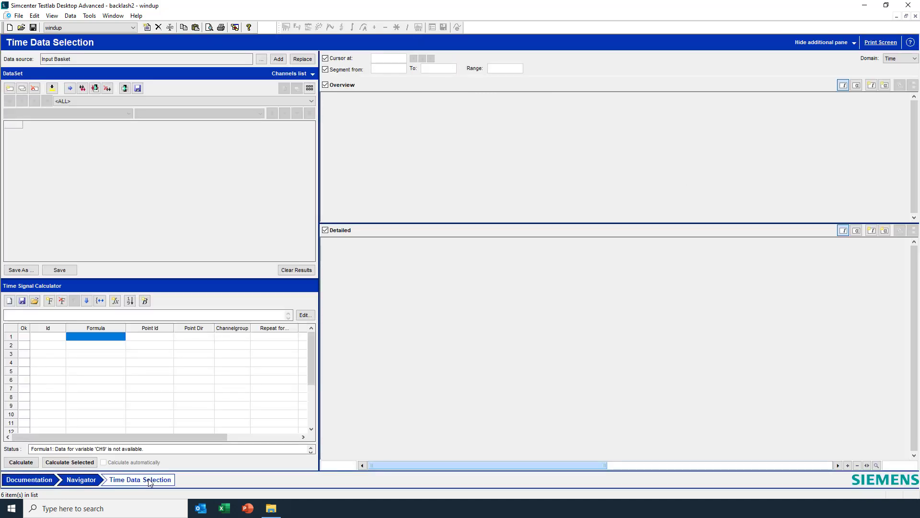
click(298, 58)
Insert the Tacho function RESOLVER_TO_RPM as the first formula in the Time Signal Calculator.
click(100, 337)
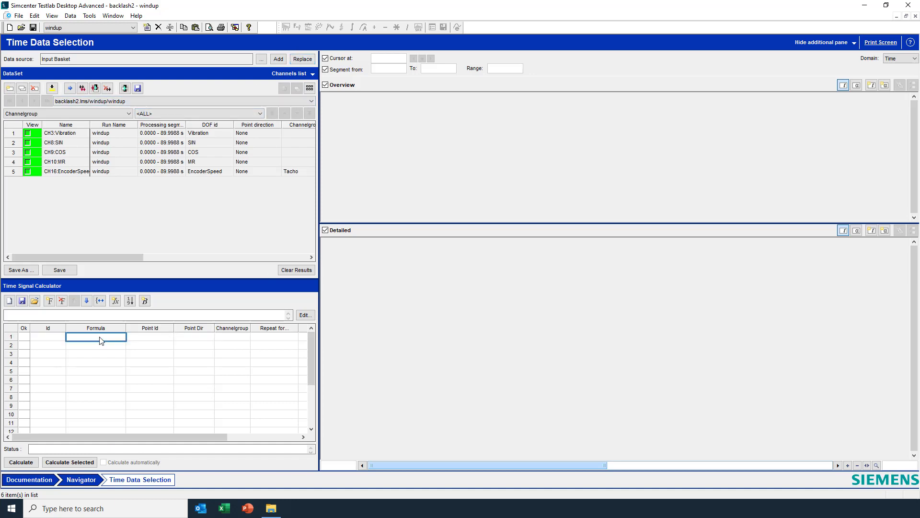
click(116, 301)
click(358, 226)
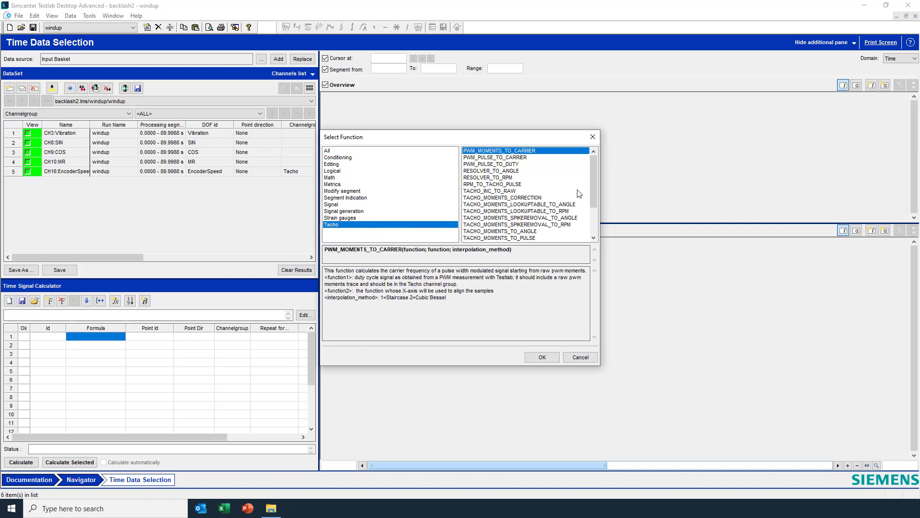
click(499, 178)
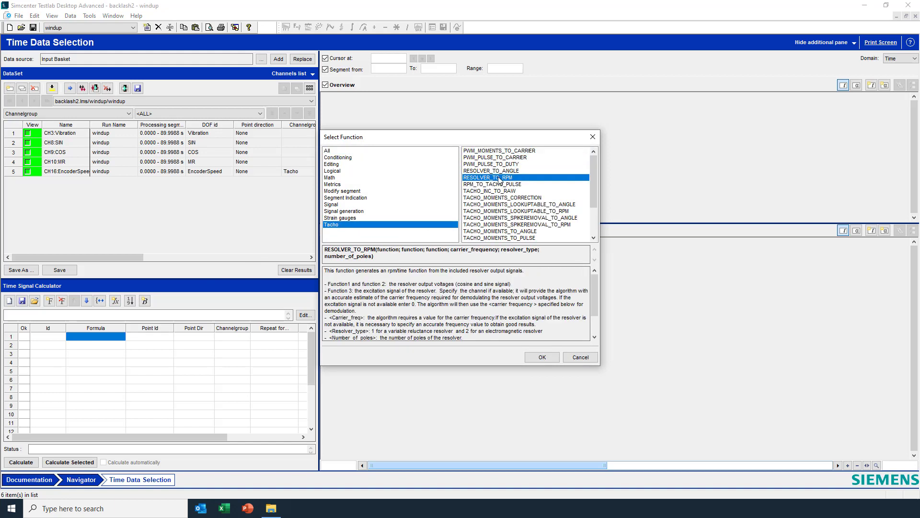
click(542, 357)
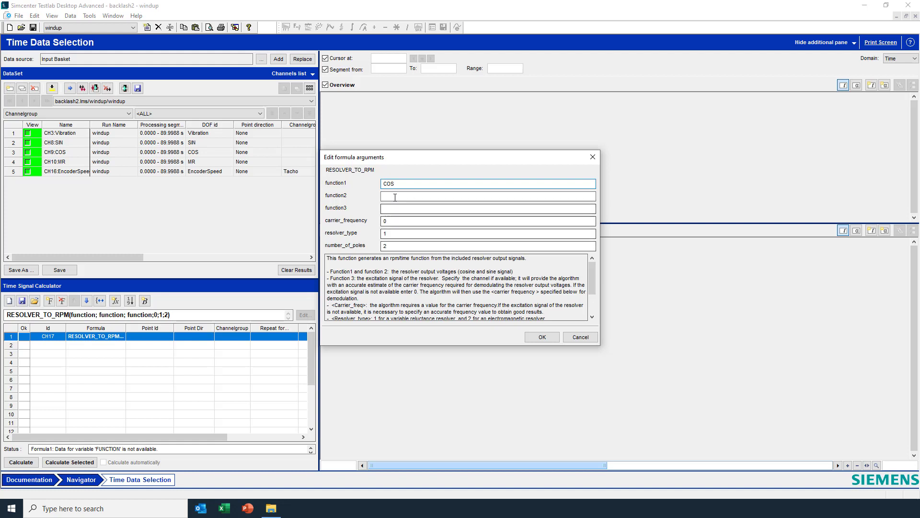
Set the RESOLVER_TO_RPM arguments to COS, SIN and MR, with carrier frequency 9800, resolver type 1 and 4 poles.
click(395, 198)
text(SIN)
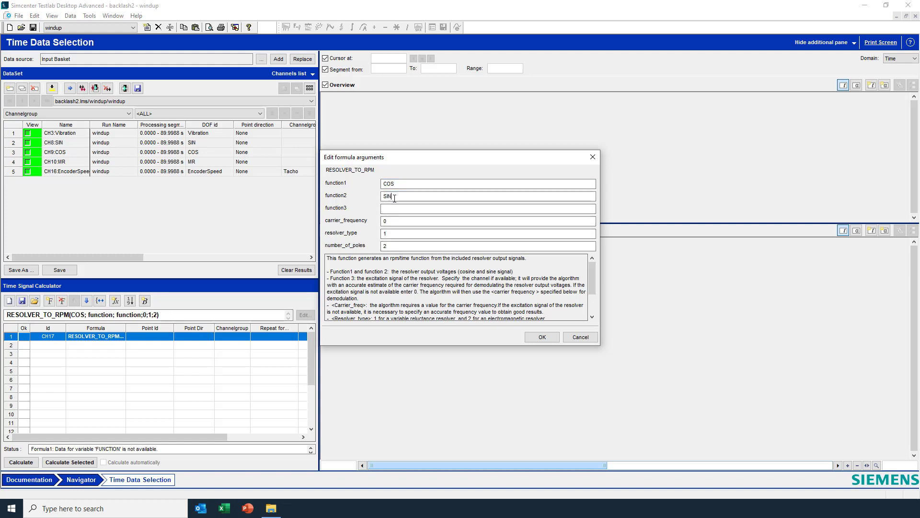
click(398, 209)
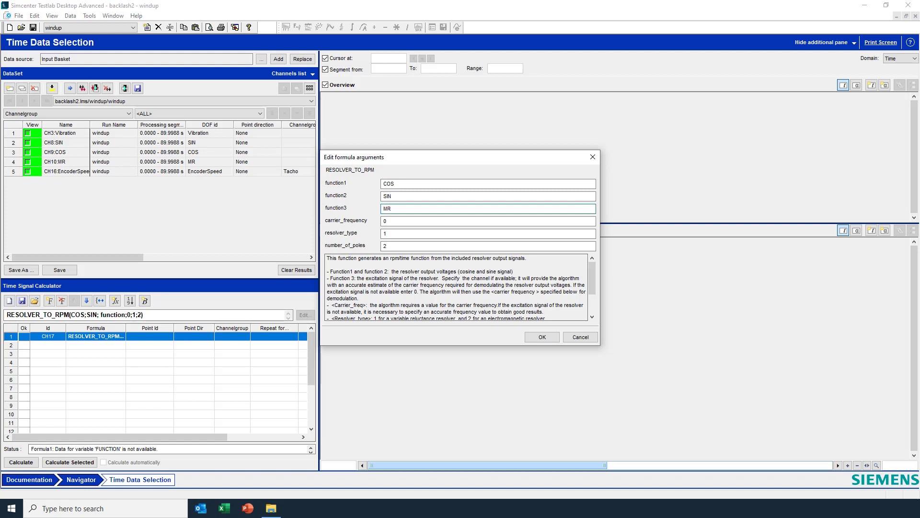
key(Tab)
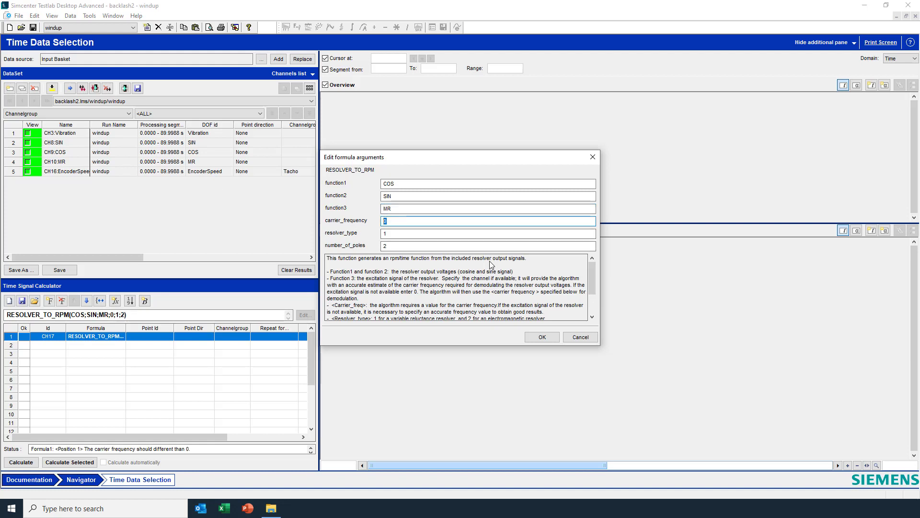
text(9800)
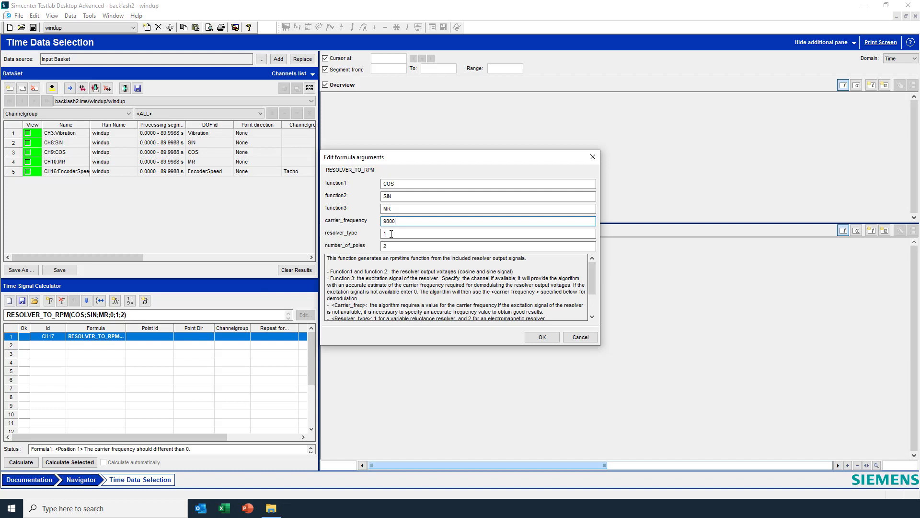
key(Tab)
key(Tab)
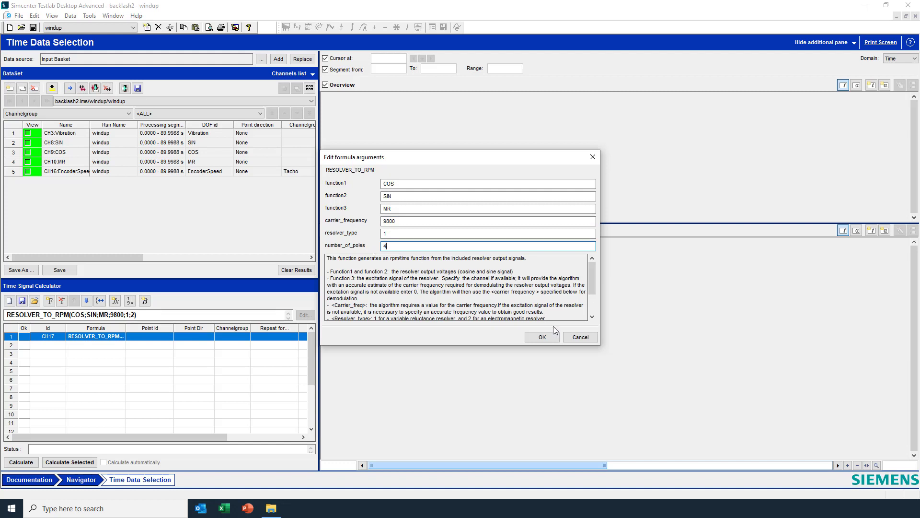
click(550, 338)
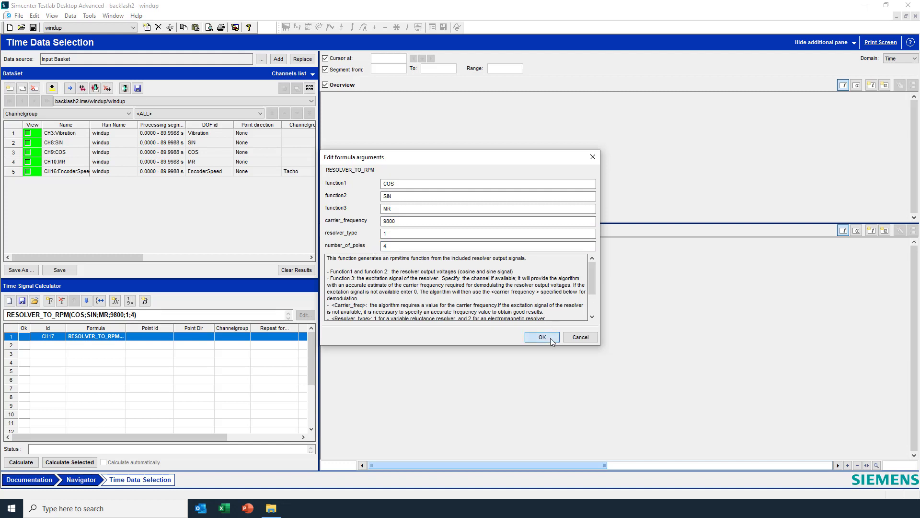
Name the RESOLVER_TO_RPM result's point ID ResolverSpeed.
click(163, 339)
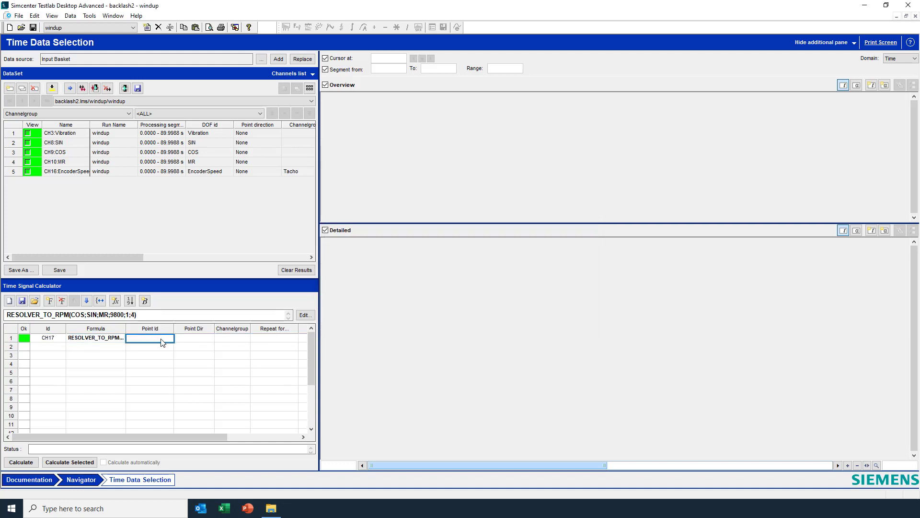
text(ResolverSpeed)
click(164, 365)
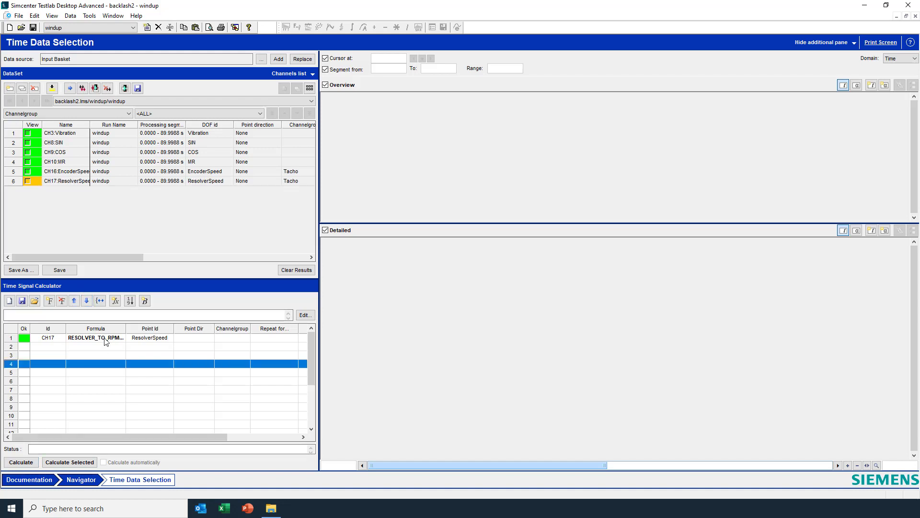
Display the ResolverSpeed channel and narrow the detailed view to about the first 14.5 s.
click(29, 183)
click(29, 183)
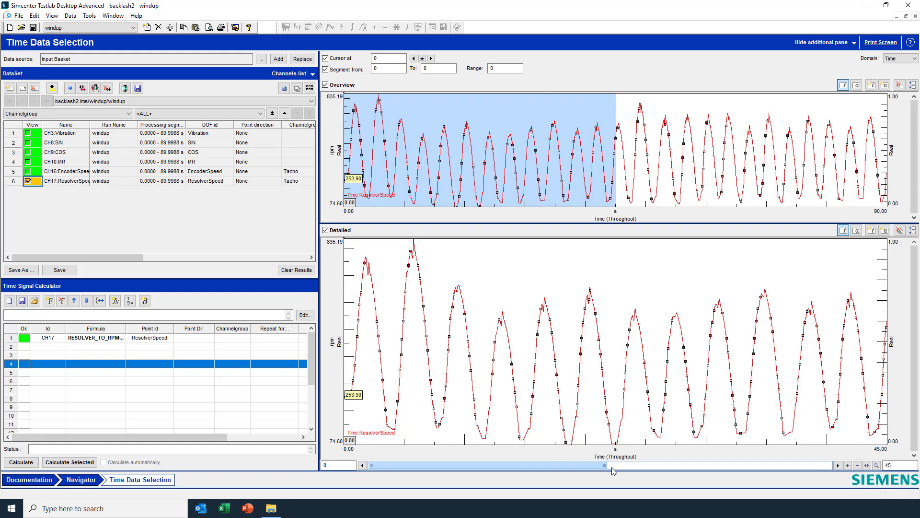
drag(607, 469, 453, 470)
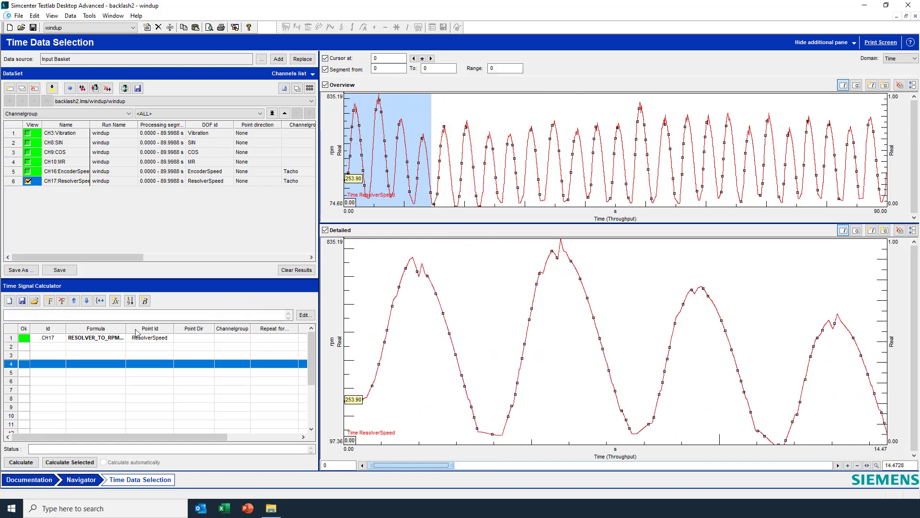
Insert the Tacho function RESOLVER_TO_ANGLE as the second formula in the Time Signal Calculator.
click(105, 340)
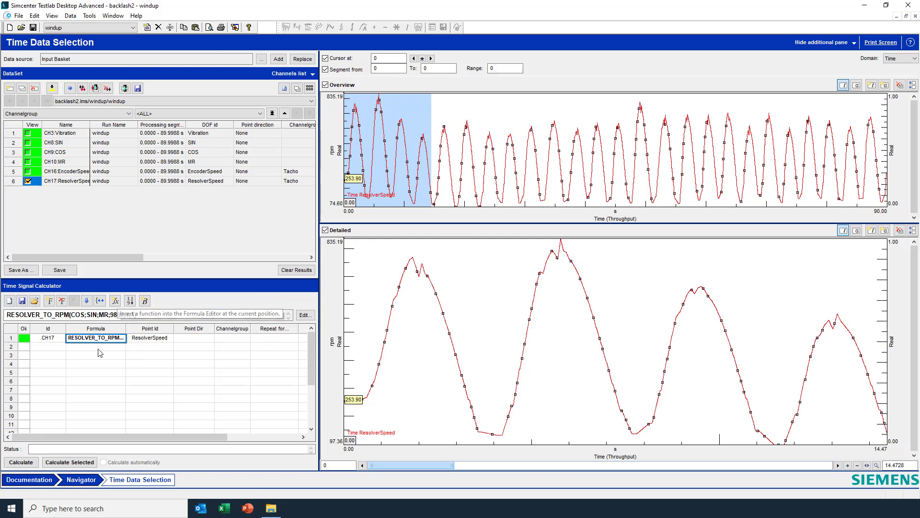
click(102, 347)
click(116, 301)
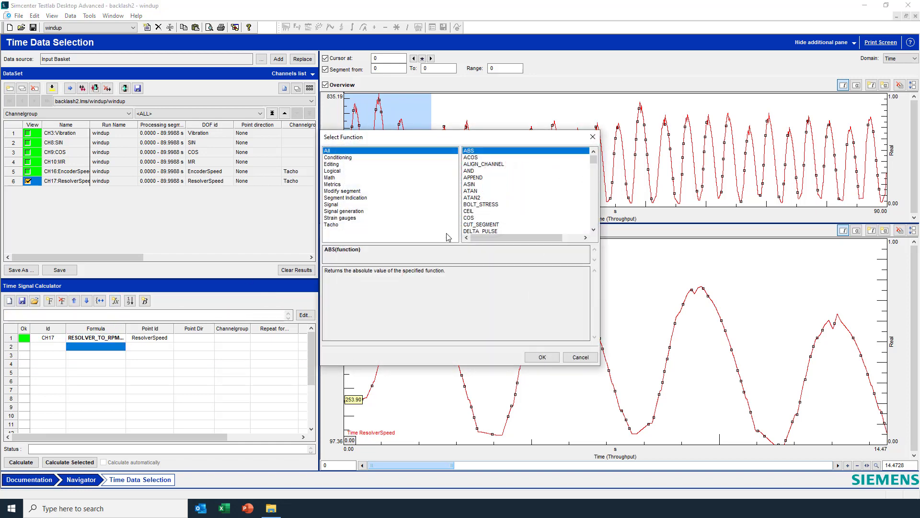
click(346, 225)
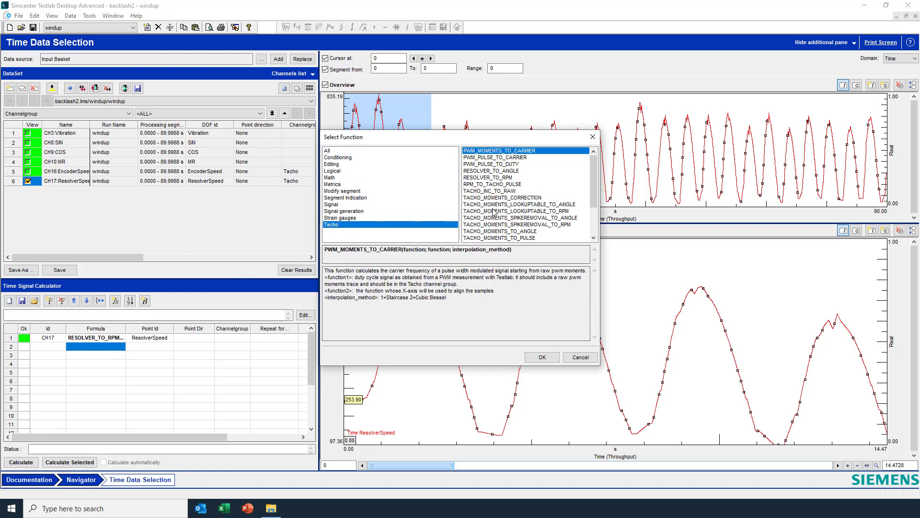
click(508, 171)
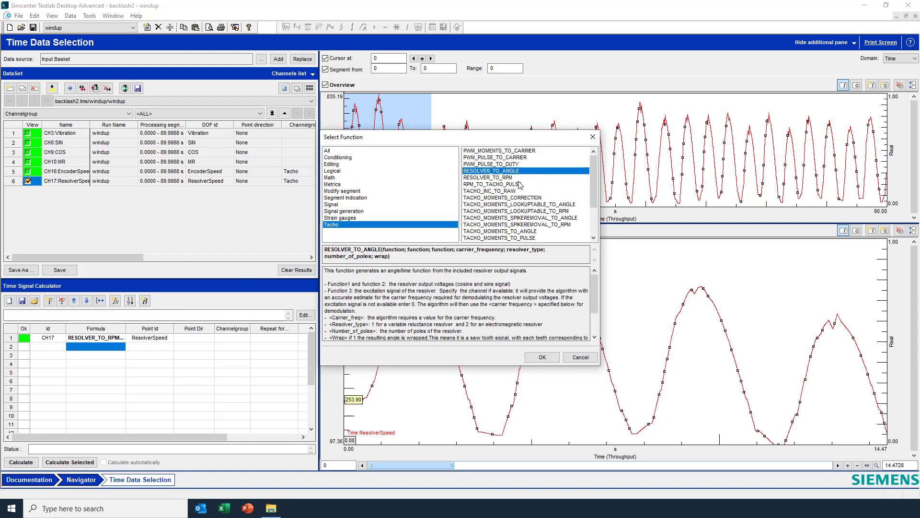
click(542, 358)
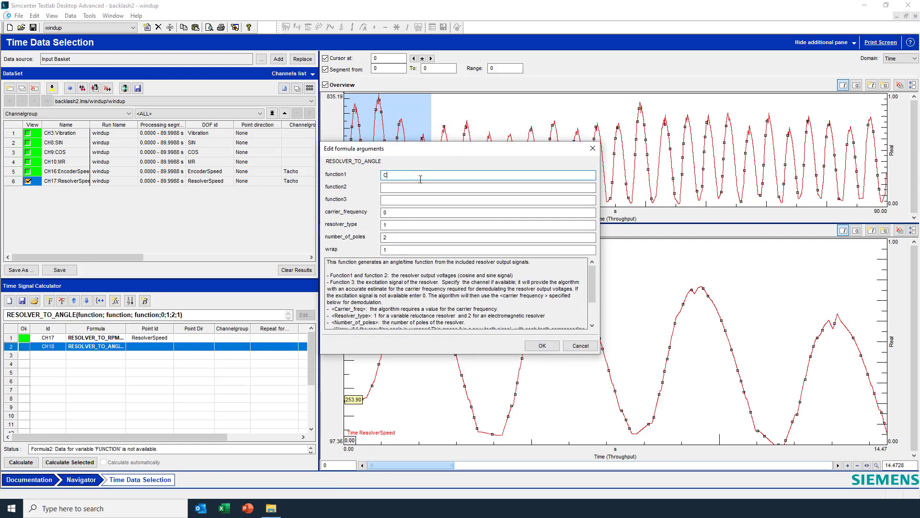
Set the RESOLVER_TO_ANGLE arguments to COS, SIN and MR, with carrier frequency 9800, resolver type 1, 4 poles and wrap 0.
text(S)
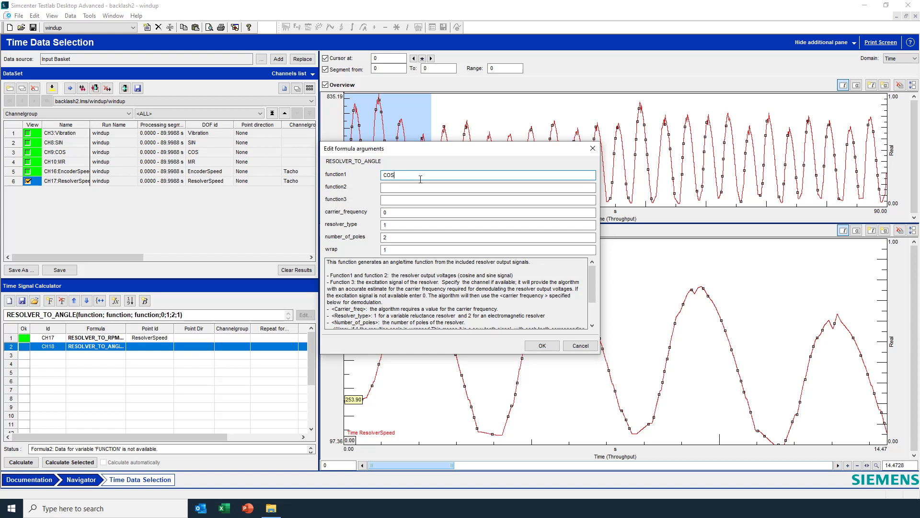
click(391, 188)
text(SIN)
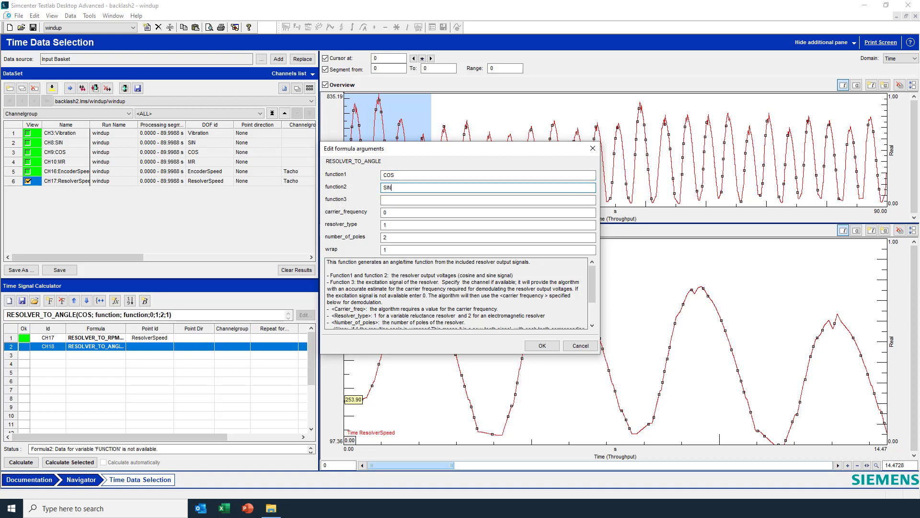
click(396, 202)
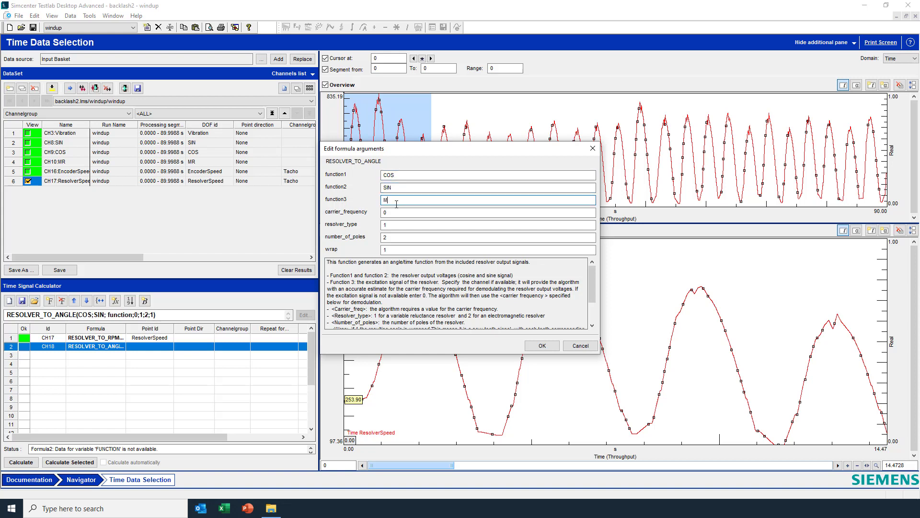
double_click(383, 214)
text(9800)
key(Tab)
key(Tab)
text(4)
scroll(496, 282, down, 2)
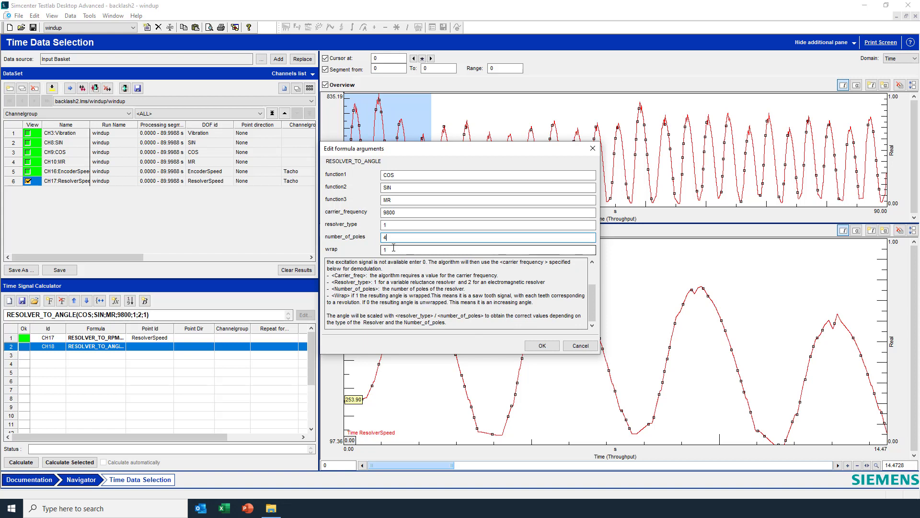
key(Tab)
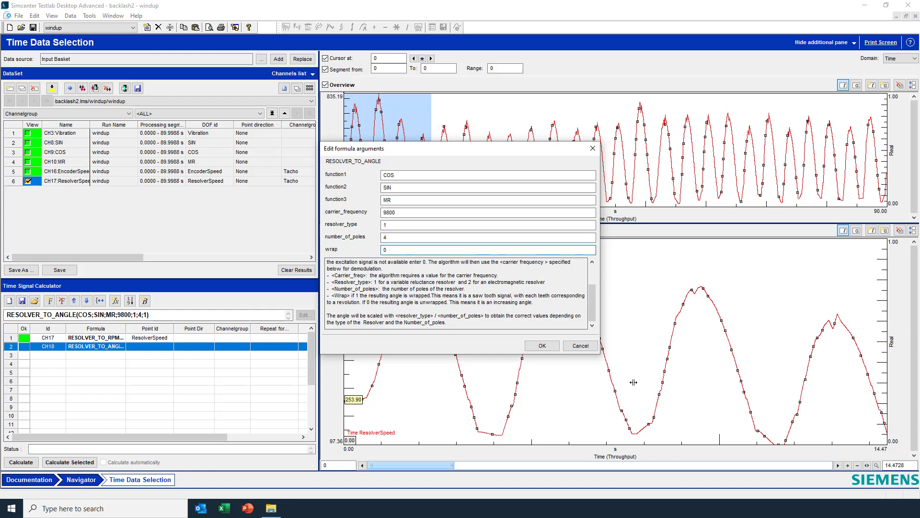
click(542, 346)
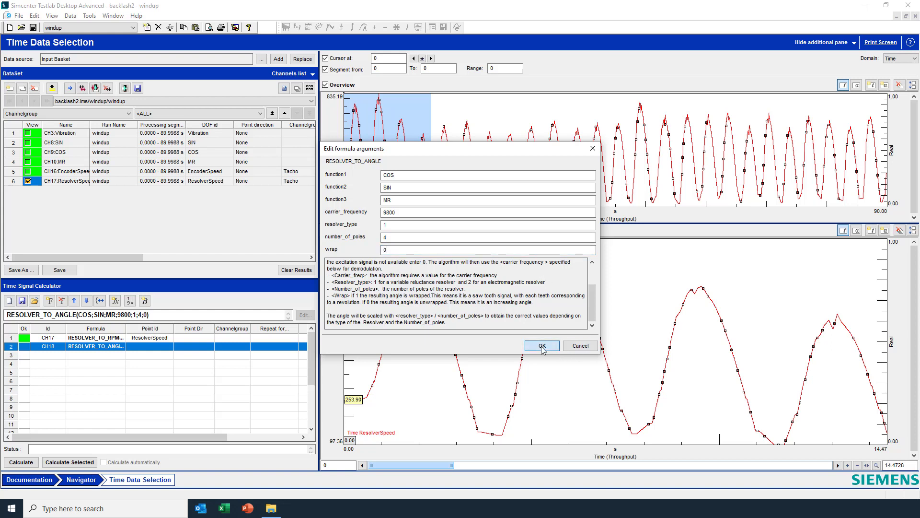
Calculate the angle formula with point ID ResolverAngle and display it with ResolverSpeed, extending the detailed view to about the first 52.4 s.
click(24, 465)
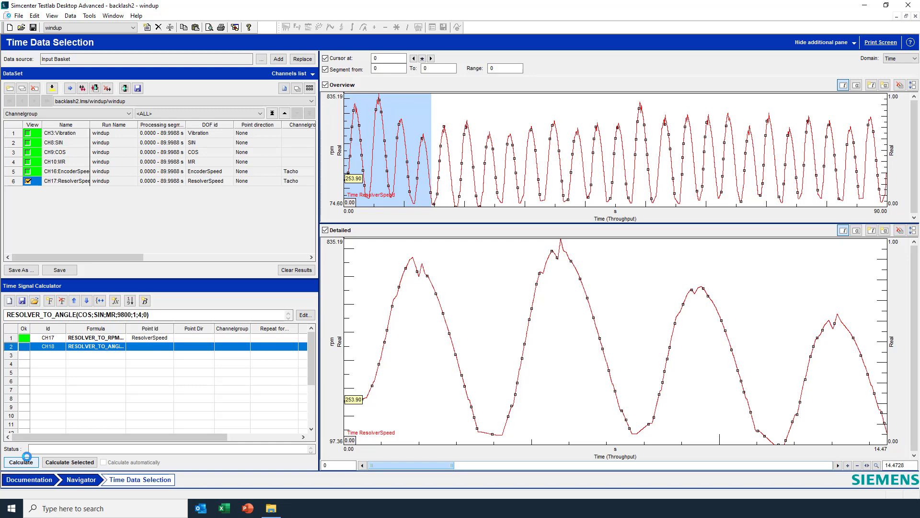
click(28, 190)
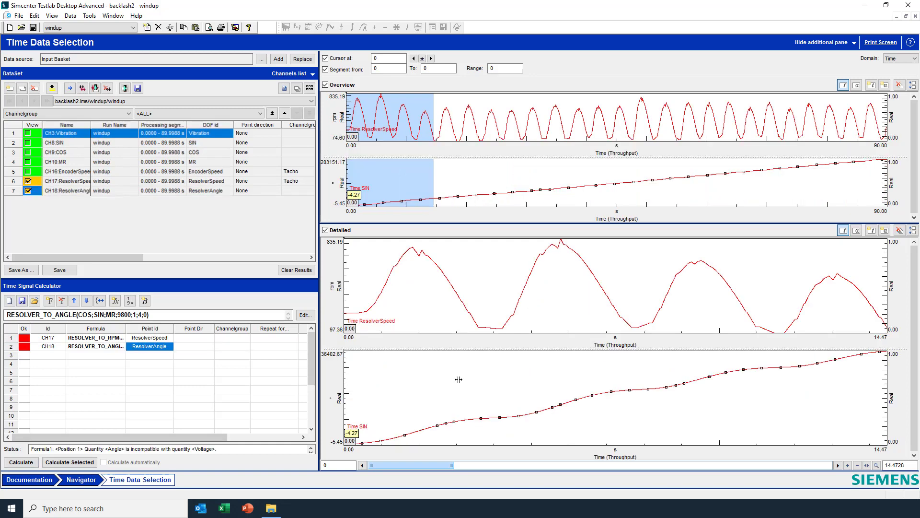
drag(453, 467, 642, 467)
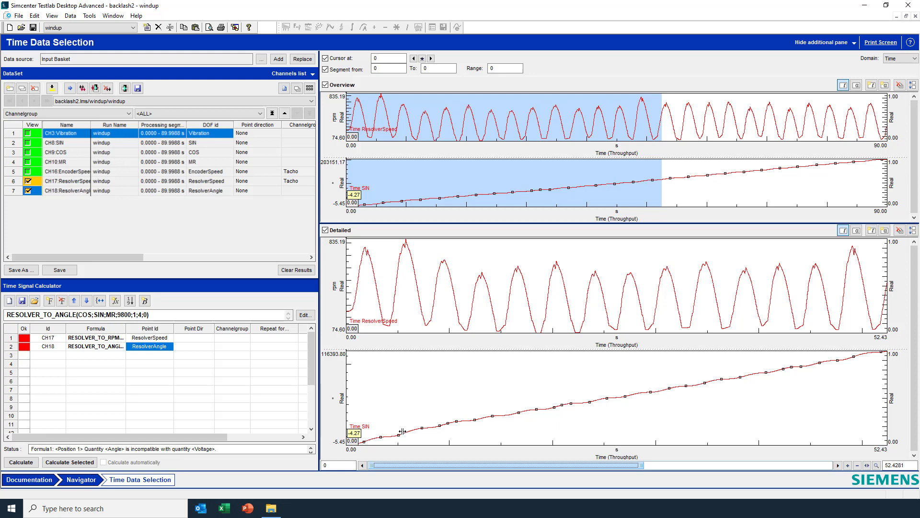
Create a 1x2 picture in the Navigator and plot C16 EncoderSpeed in its upper display and C16 raw:EncoderSpeed in its lower one.
click(82, 479)
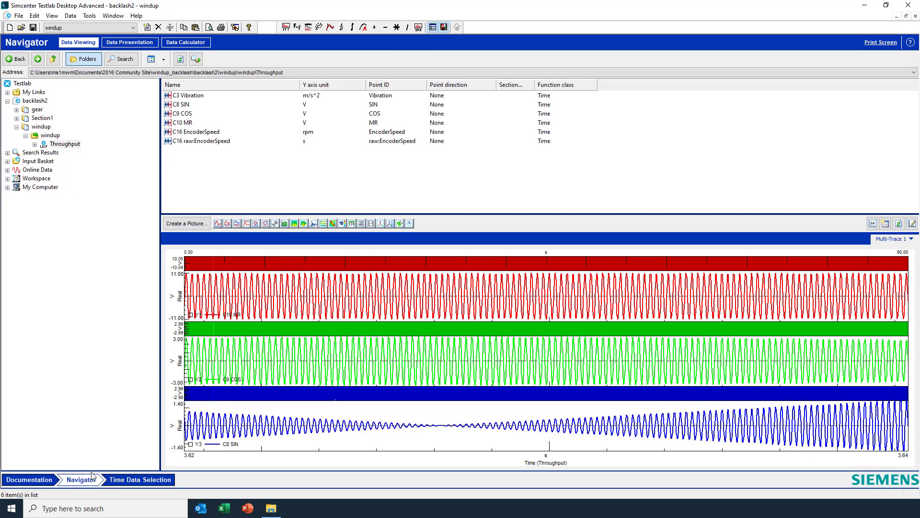
click(187, 224)
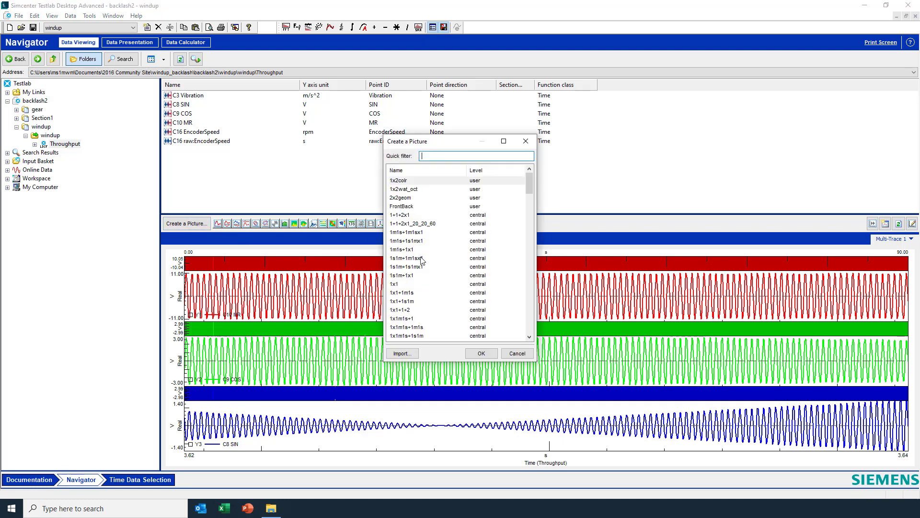
scroll(416, 278, down, 2)
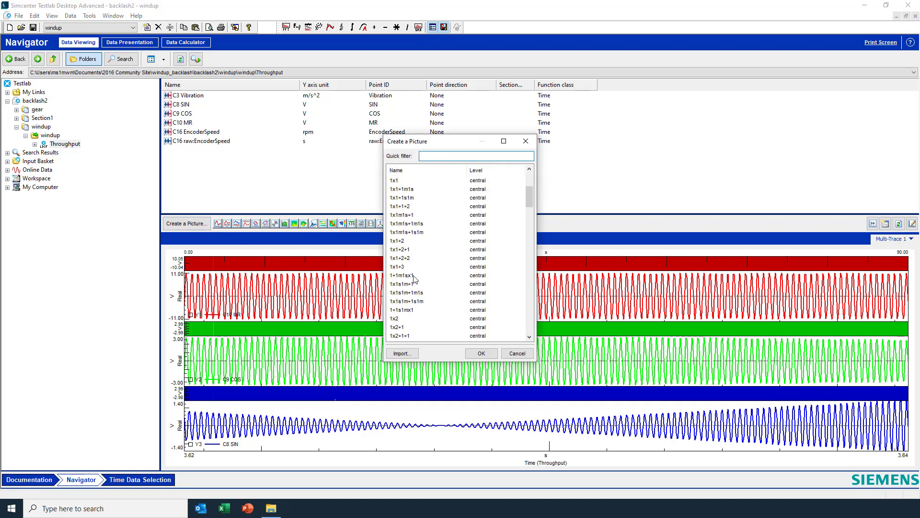
click(409, 319)
click(481, 353)
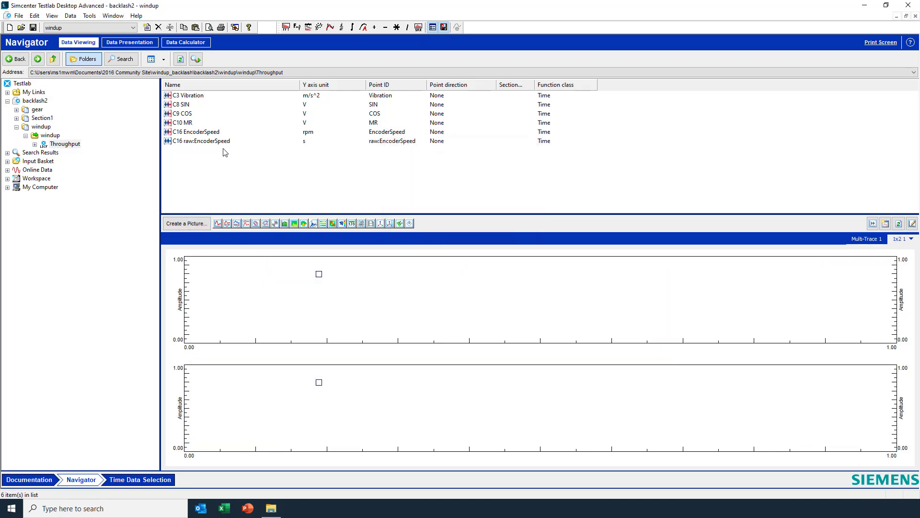
drag(206, 132, 222, 288)
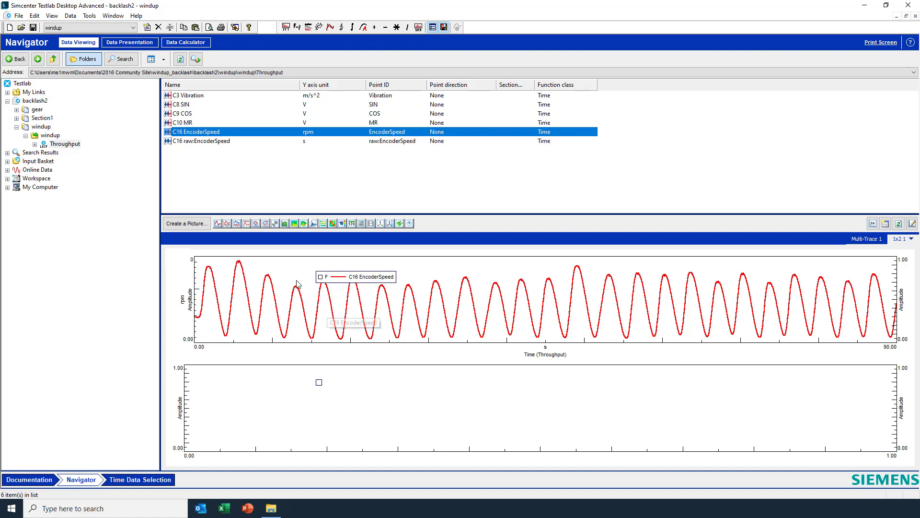
click(194, 141)
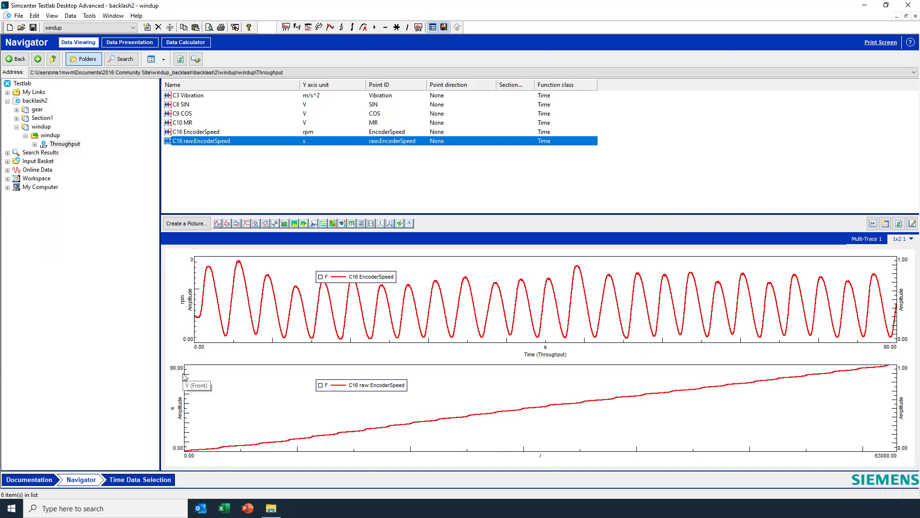
Set the raw:EncoderSpeed curve's marker style to Cross and narrow its plot to about pulses 5608 to 5624.
drag(230, 409, 292, 405)
double_click(296, 444)
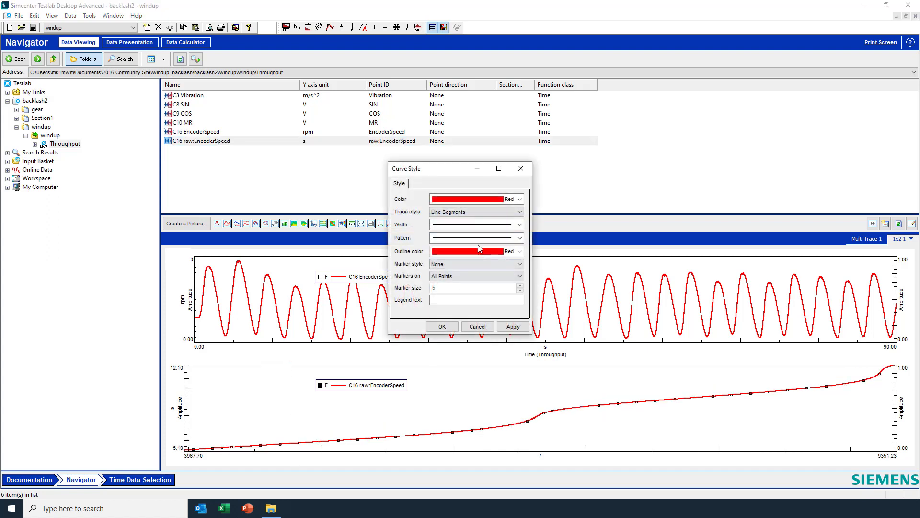
click(474, 264)
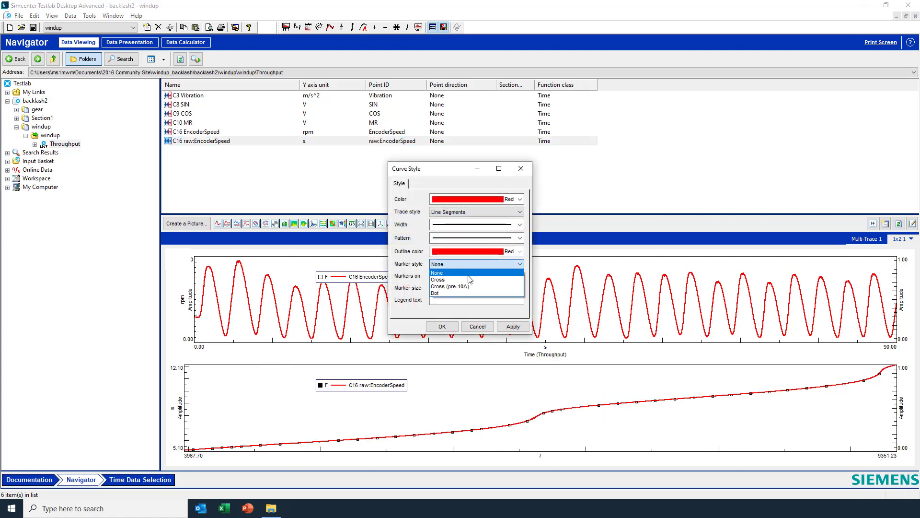
click(468, 281)
click(442, 326)
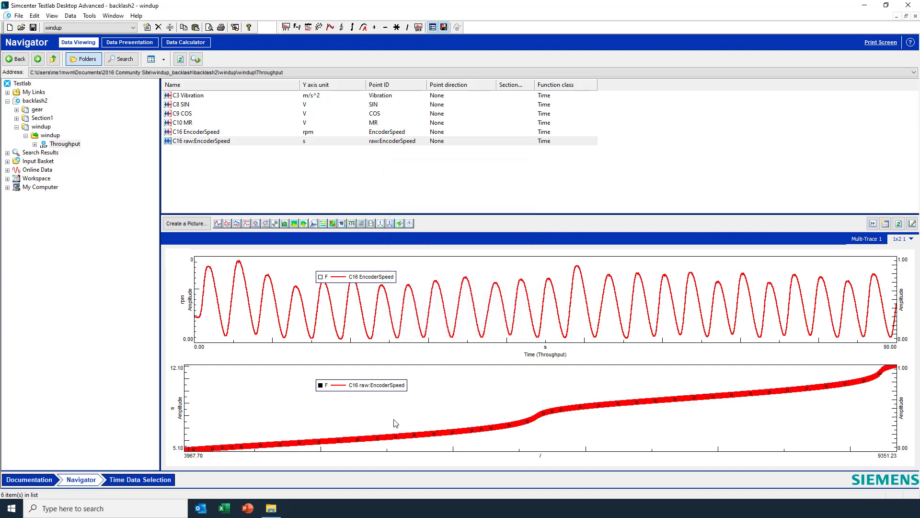
drag(396, 423, 453, 429)
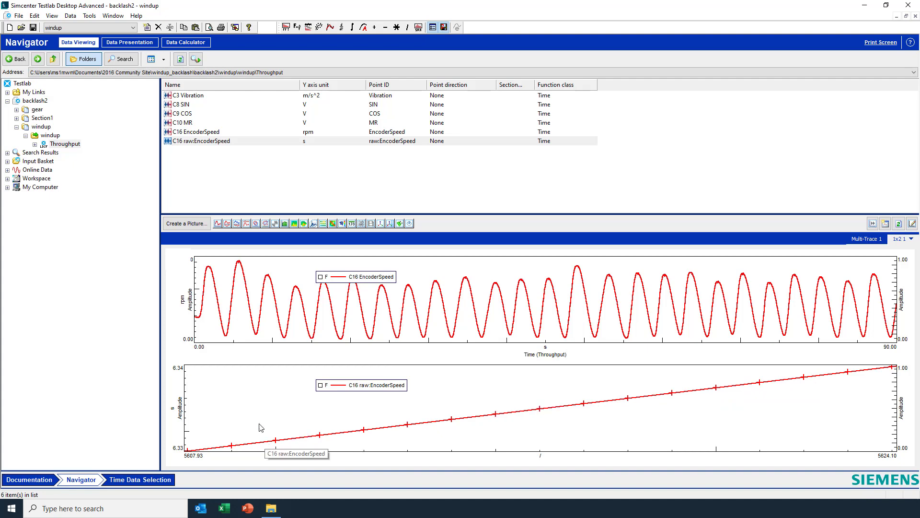
Return to Time Data Selection and insert the Tacho function TACHO_MOMENTS_TO_RPM as the third formula.
click(148, 479)
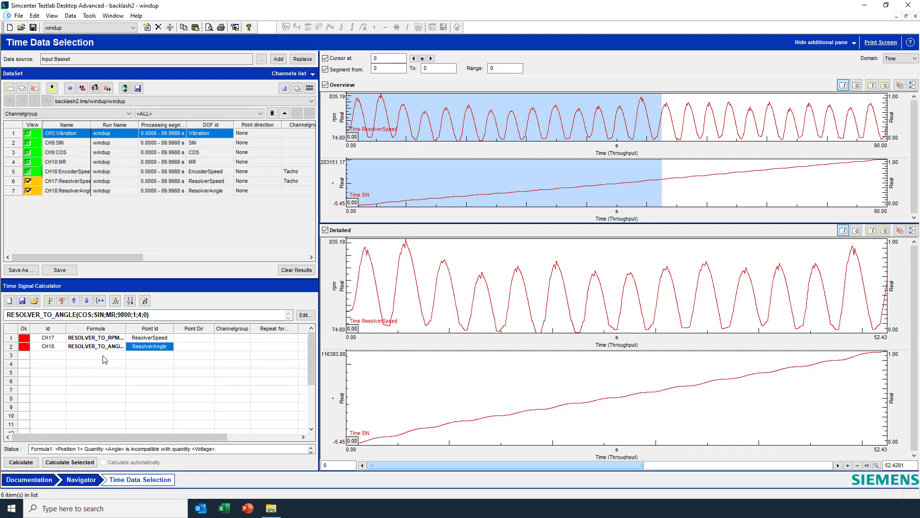
click(103, 356)
click(116, 301)
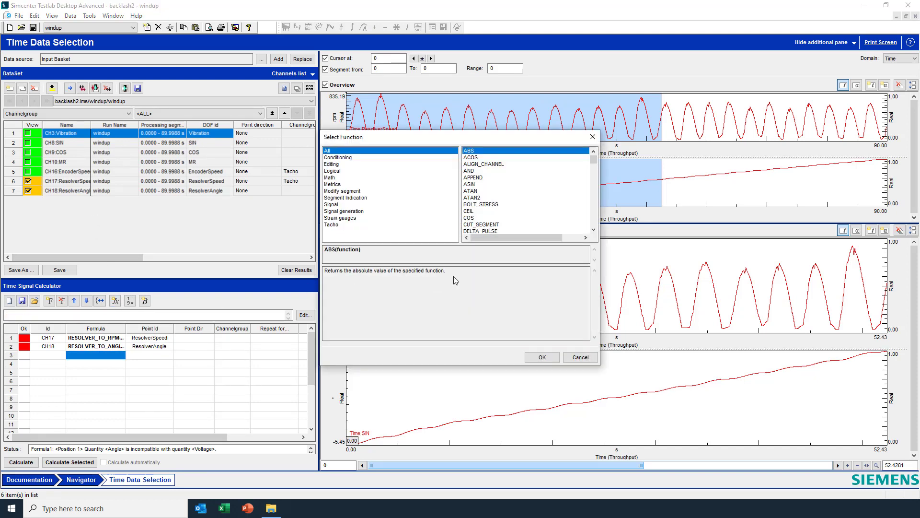
click(345, 225)
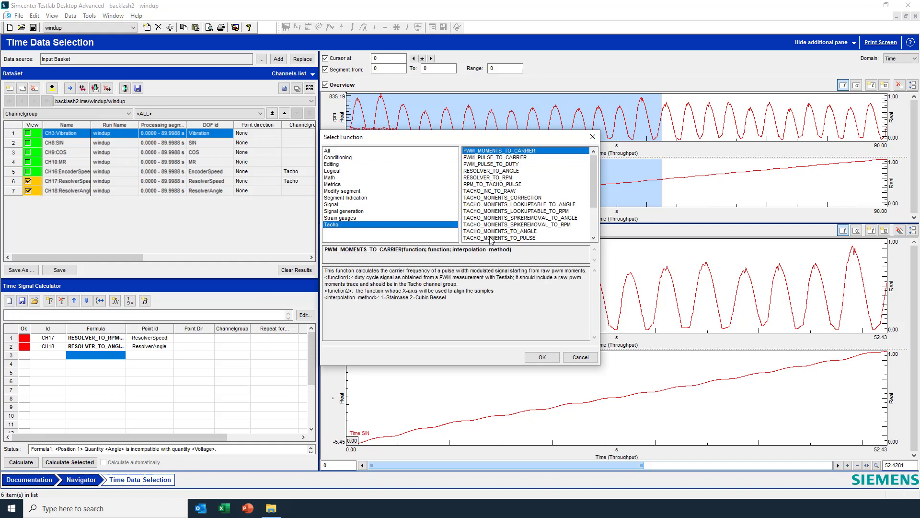
scroll(489, 239, down, 1)
click(486, 226)
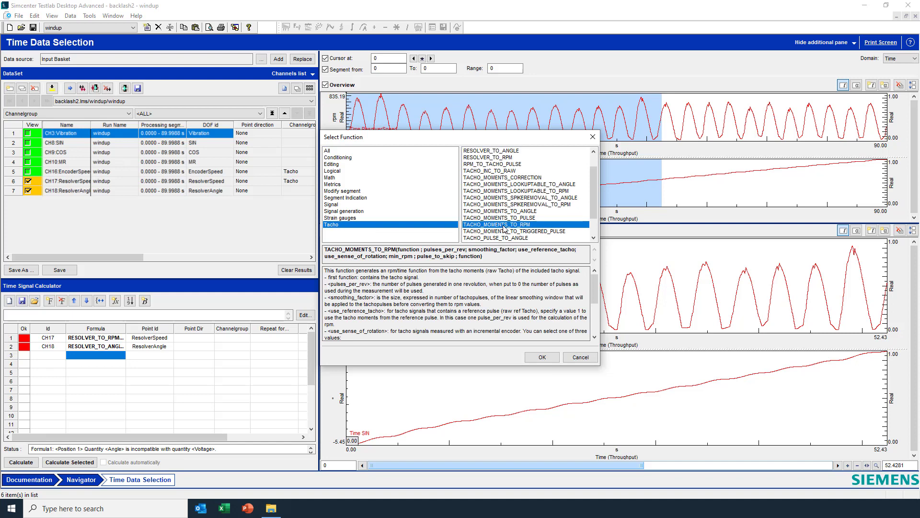
click(543, 358)
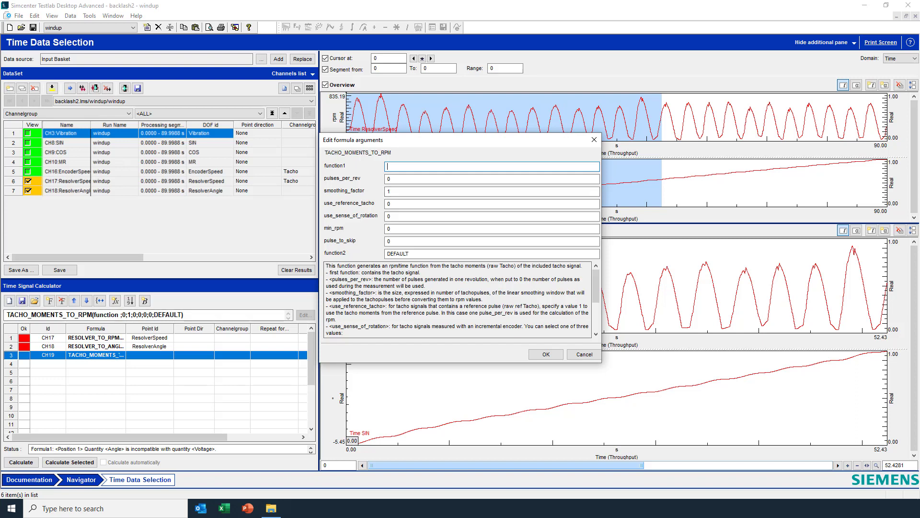
Set the TACHO_MOMENTS_TO_RPM arguments to function CH16 and 1000 pulses per revolution.
text(CH16)
click(393, 178)
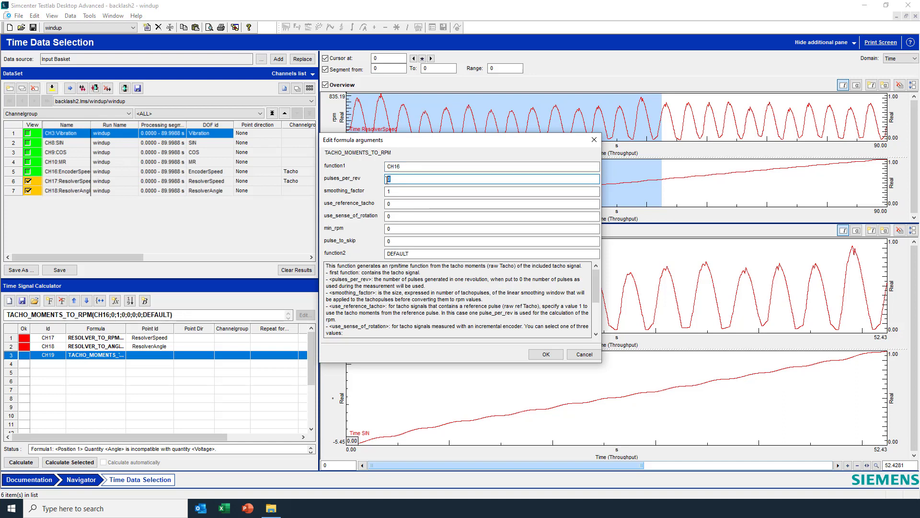
key(BackSpace)
text(1000)
click(546, 354)
Give the TACHO_MOMENTS_TO_RPM result the point ID EncoderSpeed and calculate the formulas.
click(151, 355)
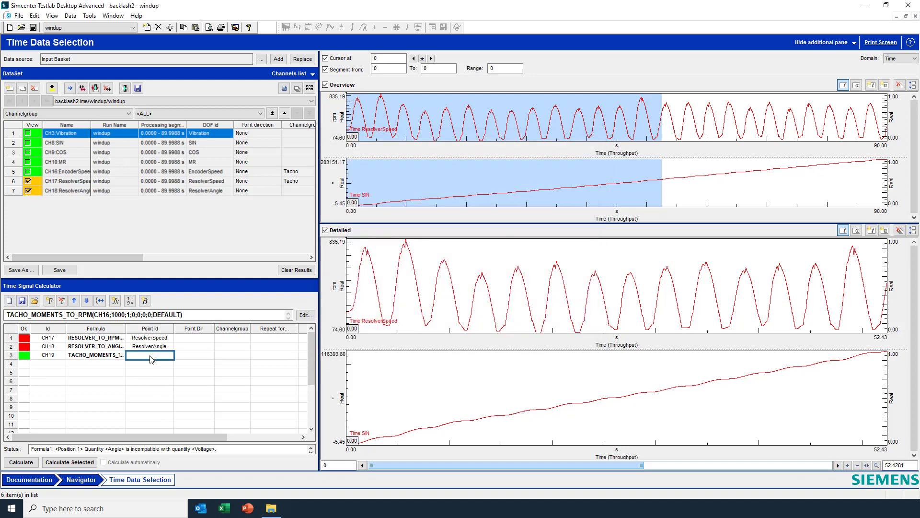
text(EncoderSpeed)
click(13, 462)
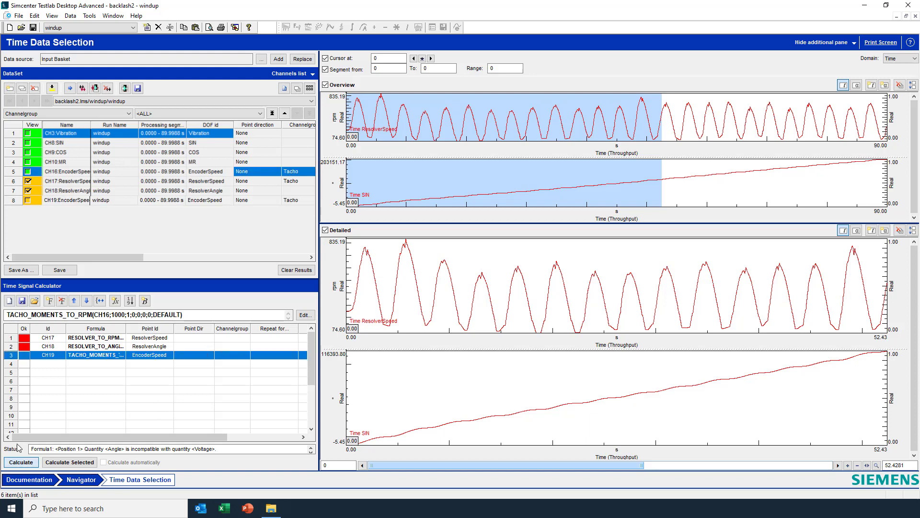
Display the calculated CH19 EncoderSpeed channel and hide the ResolverSpeed and ResolverAngle channels.
click(28, 201)
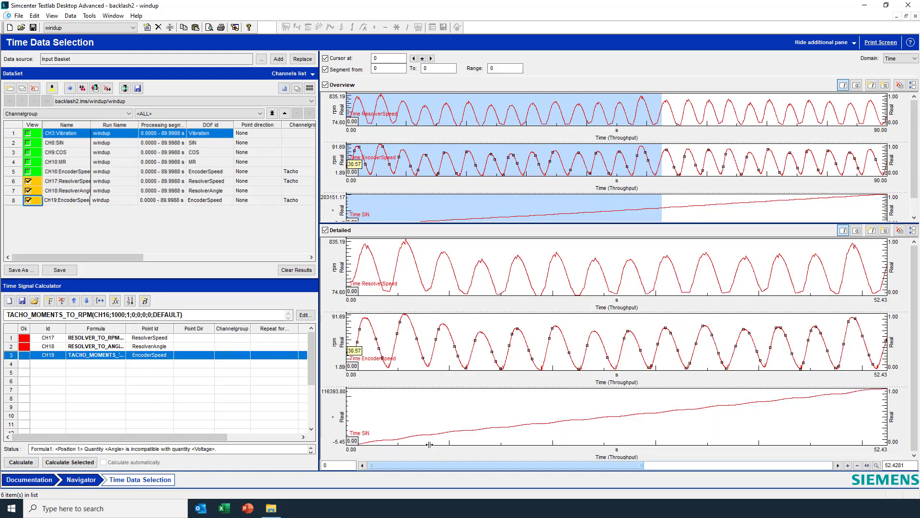
click(28, 181)
click(28, 191)
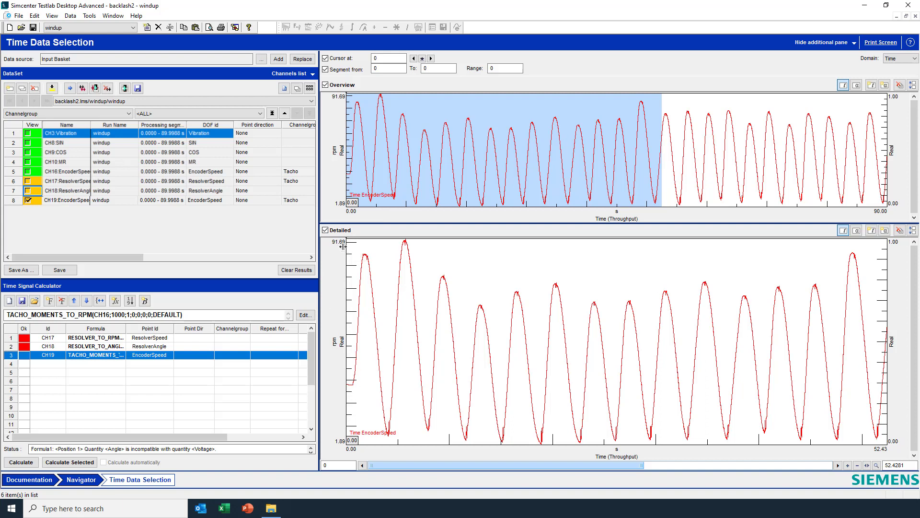
Insert the Tacho function TACHO_MOMENTS_TO_ANGLE as the fourth formula in the Time Signal Calculator.
click(97, 364)
click(116, 301)
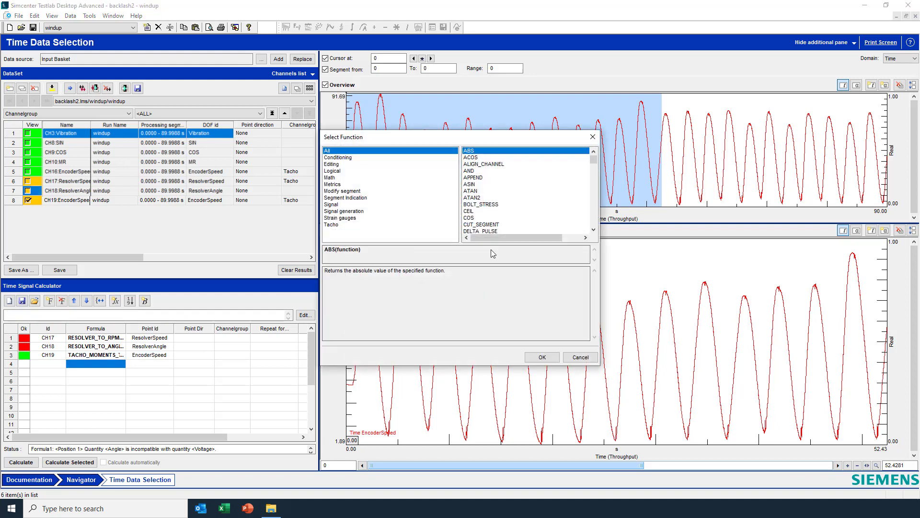
click(352, 225)
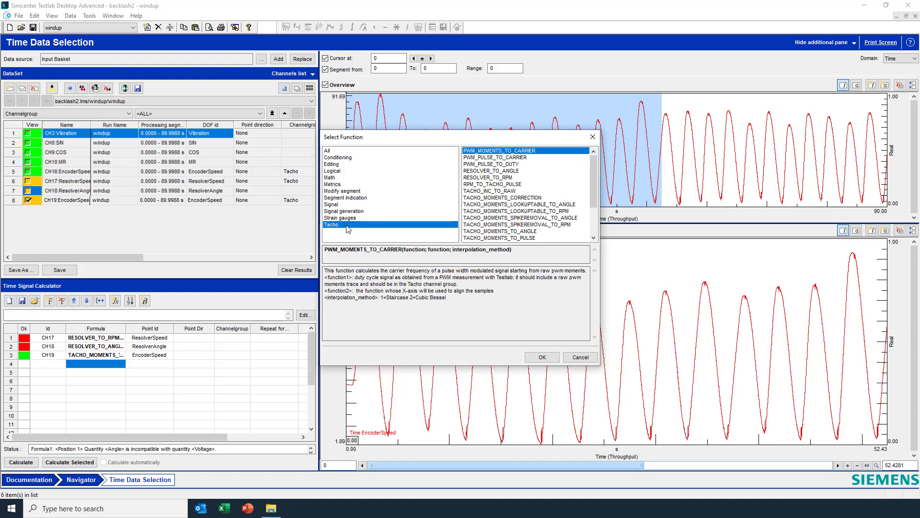
click(516, 231)
click(542, 357)
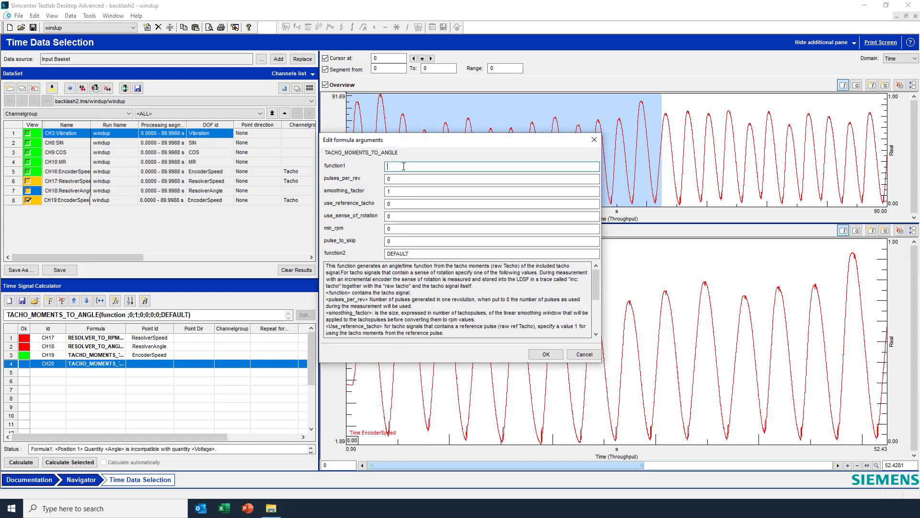
Set the TACHO_MOMENTS_TO_ANGLE arguments to function CH16 and 1000 pulses per revolution.
text(CH16)
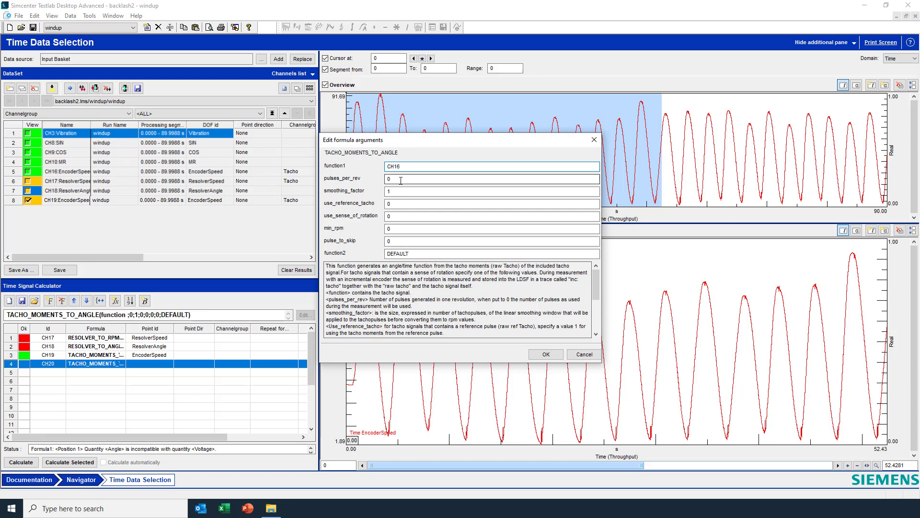
key(Tab)
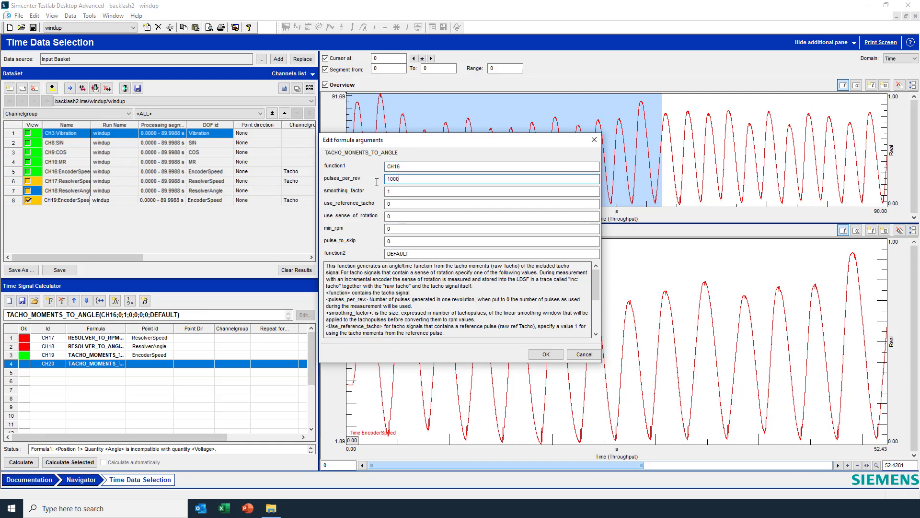
click(546, 354)
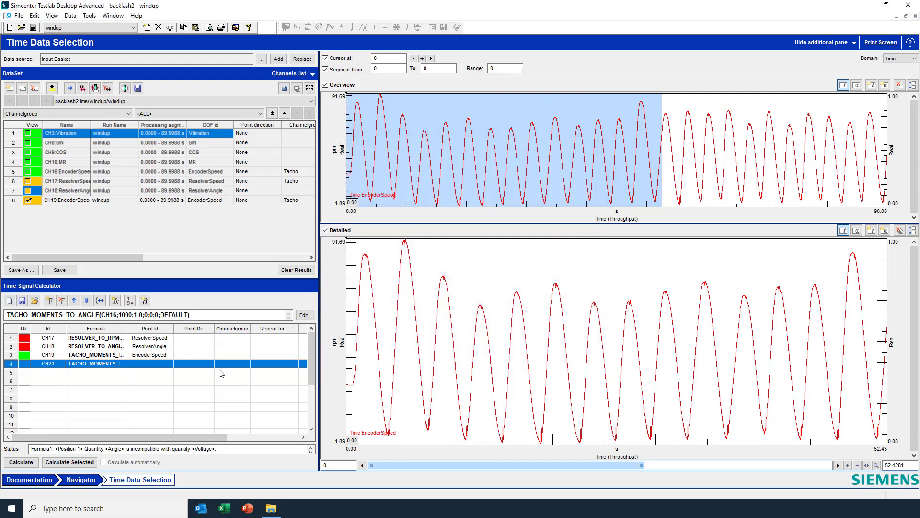
Give the TACHO_MOMENTS_TO_ANGLE result the point ID EncoderAngle and calculate the formulas.
click(160, 366)
text(EncoderAngle)
click(128, 374)
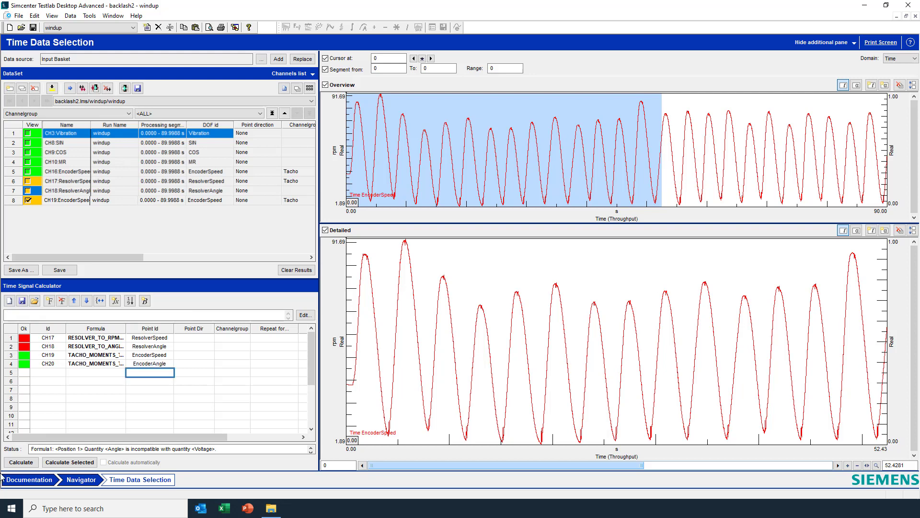
click(21, 462)
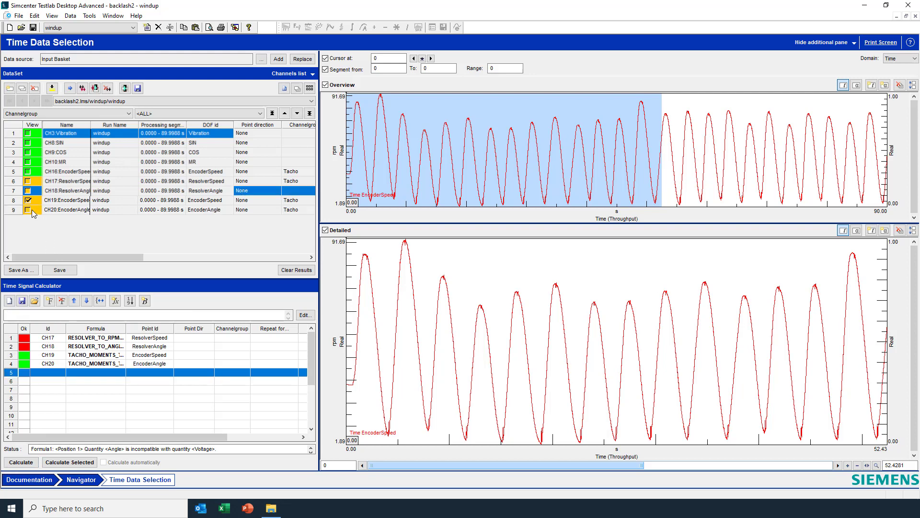
Display the CH20 EncoderAngle and CH18 ResolverAngle channels and hide the CH19 EncoderSpeed channel.
click(28, 210)
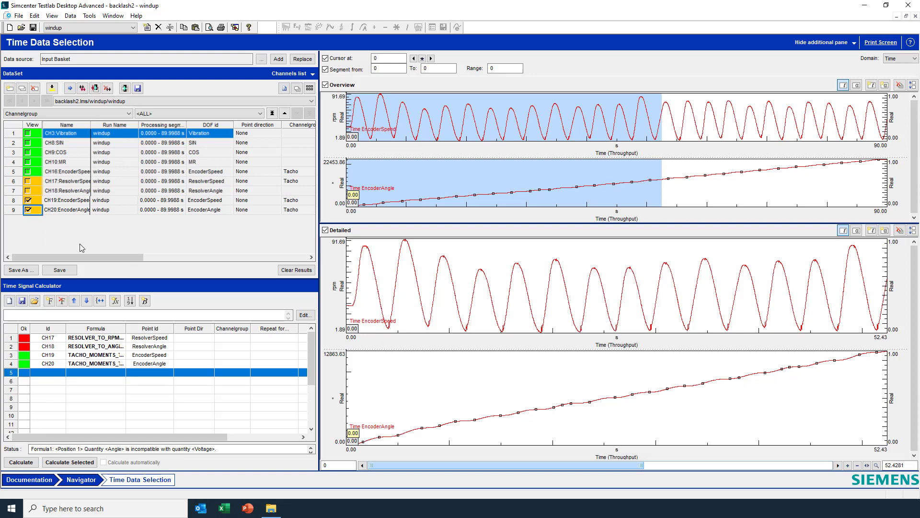
click(28, 201)
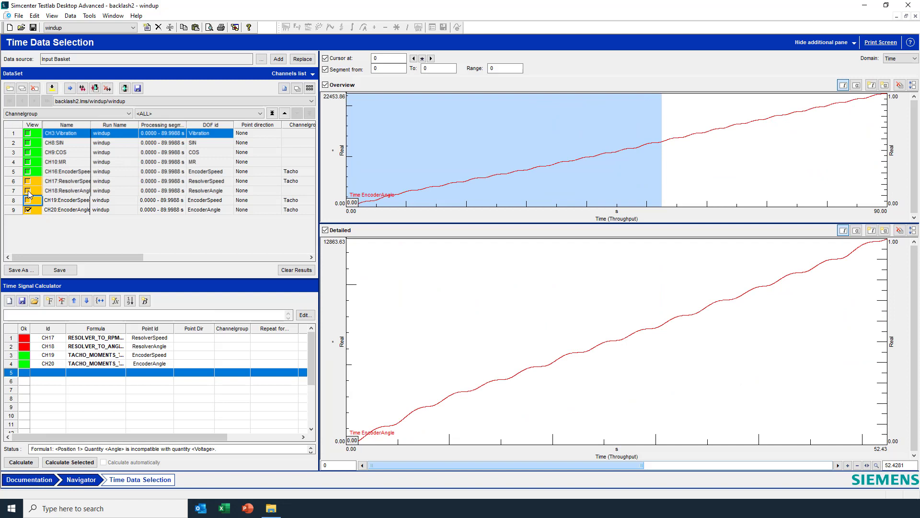
click(27, 192)
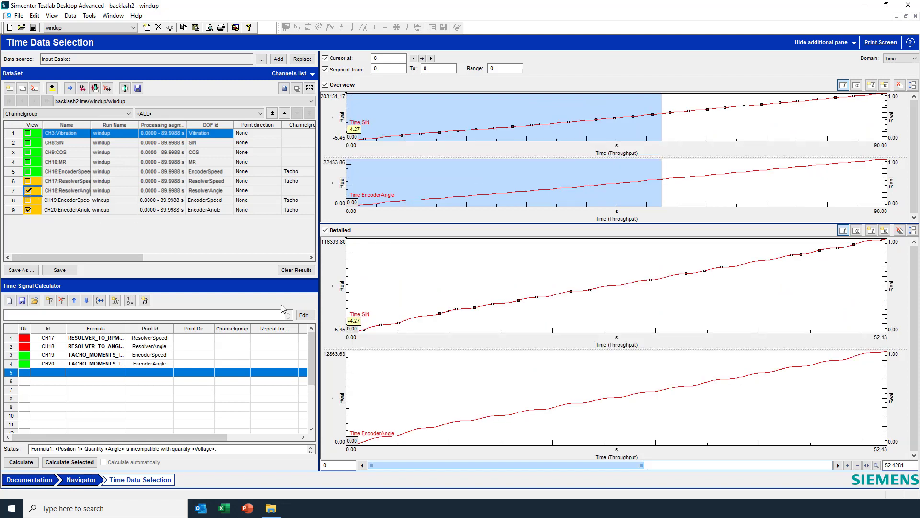
Compare the resolver and encoder angles overlaid at two curves per window, and restore the strip chart to one curve per window.
click(309, 88)
click(507, 216)
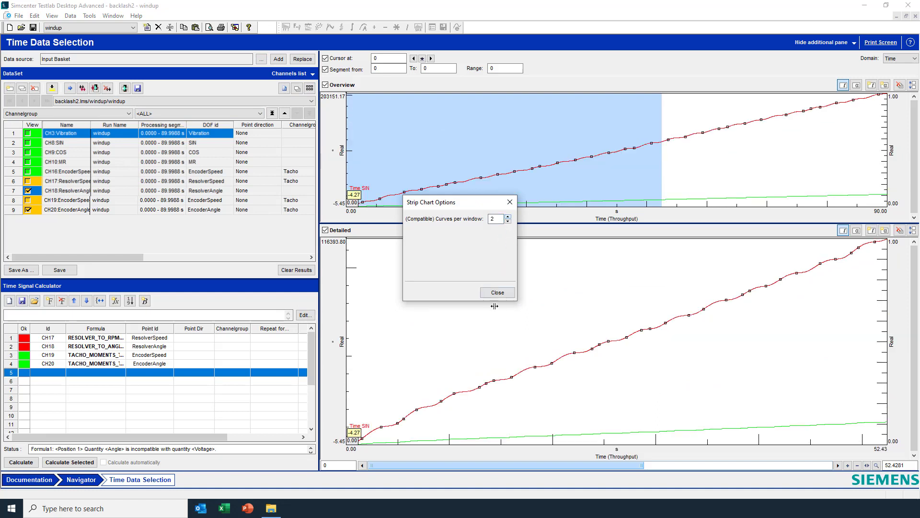
click(496, 295)
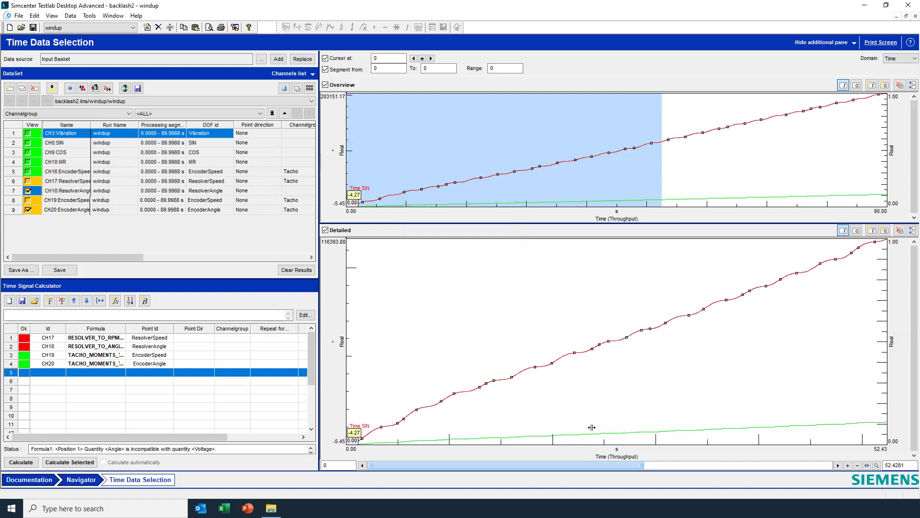
click(309, 89)
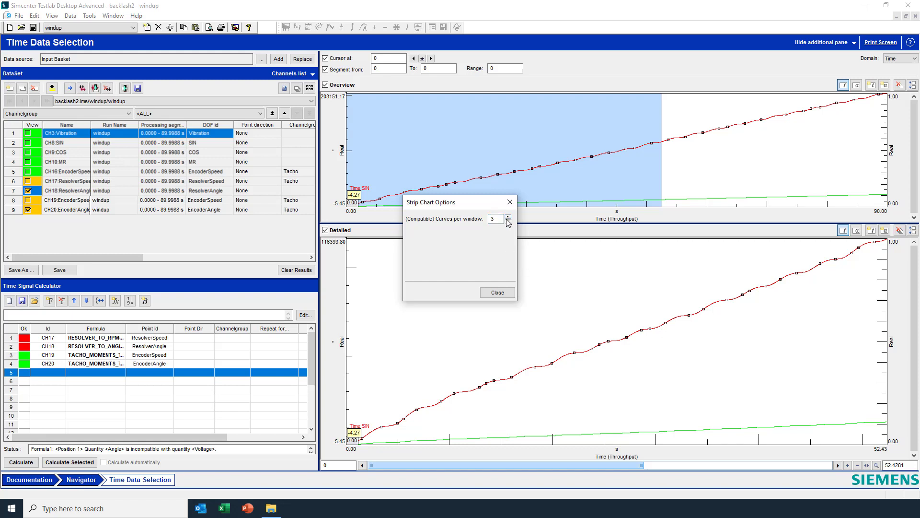
click(508, 223)
click(497, 292)
Add the formulas CH20*9 and CH18-CH21 as the fifth and sixth rows of the Time Signal Calculator.
click(85, 374)
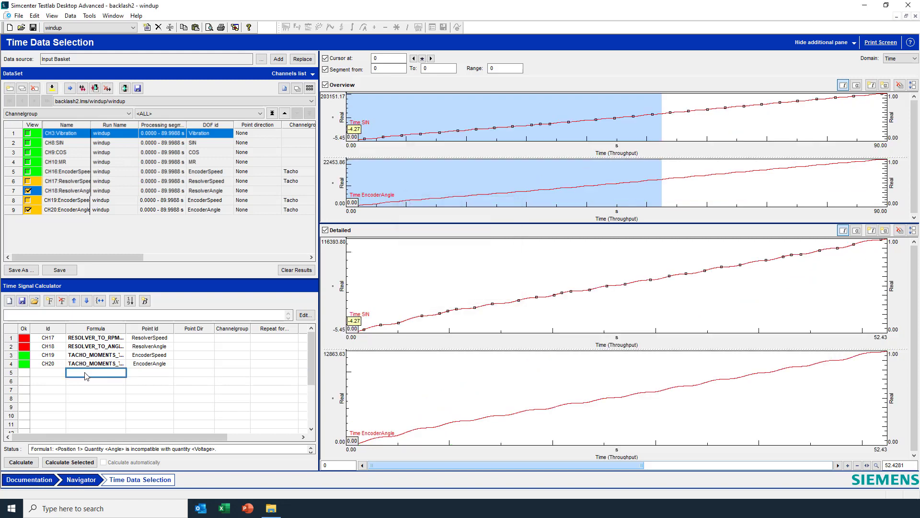
text(CH20*9)
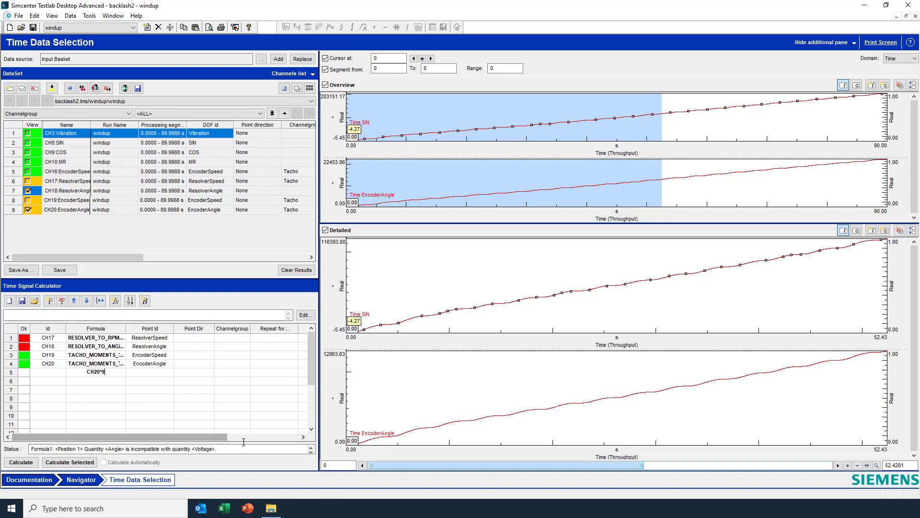
click(97, 383)
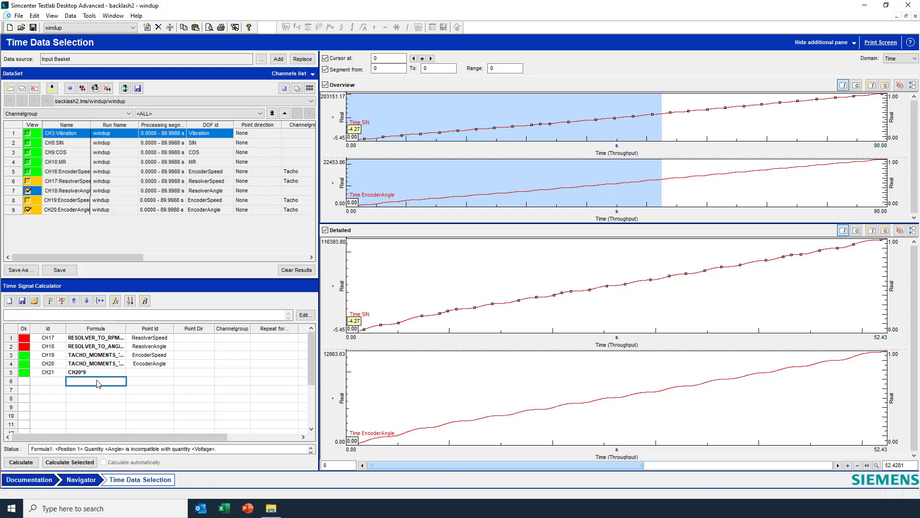
text(CH18)
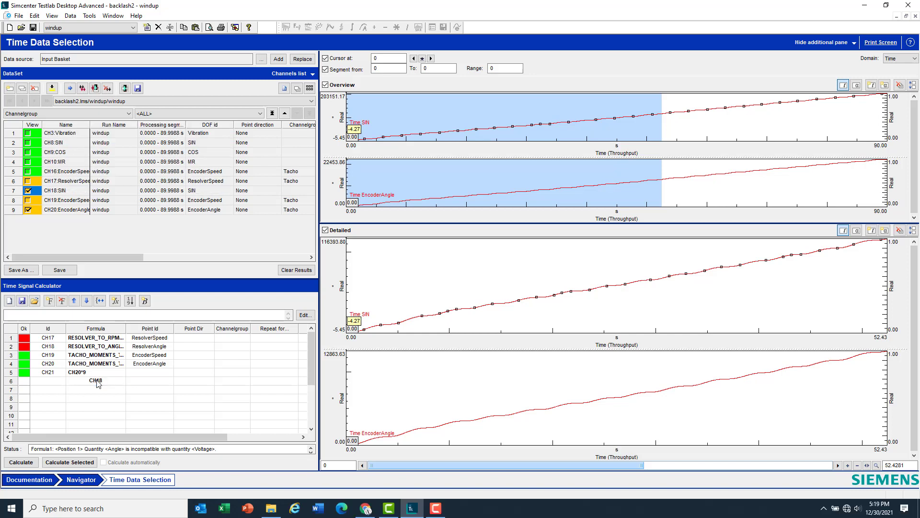
text(-CH21)
Give the CH20*9 formula the point ID Ratio and the CH18-CH21 formula the point ID AngleDifference, and calculate.
click(150, 373)
text(E)
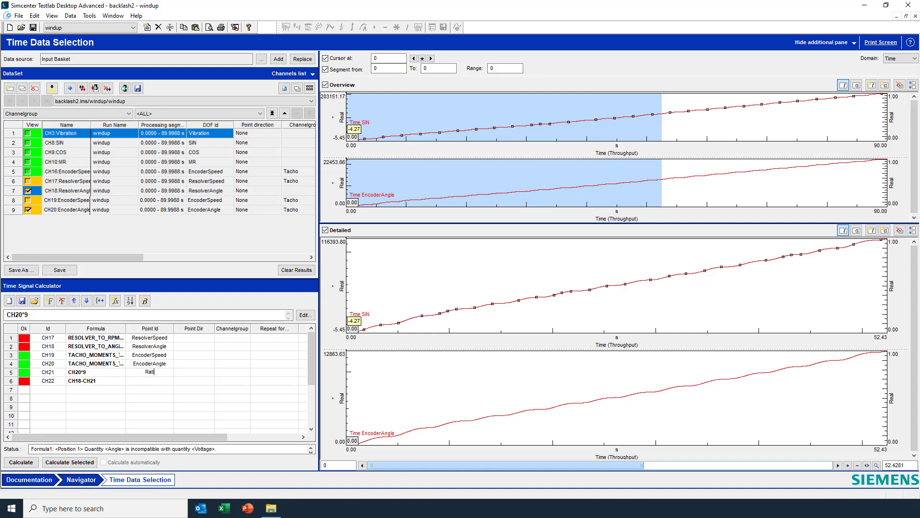
click(149, 382)
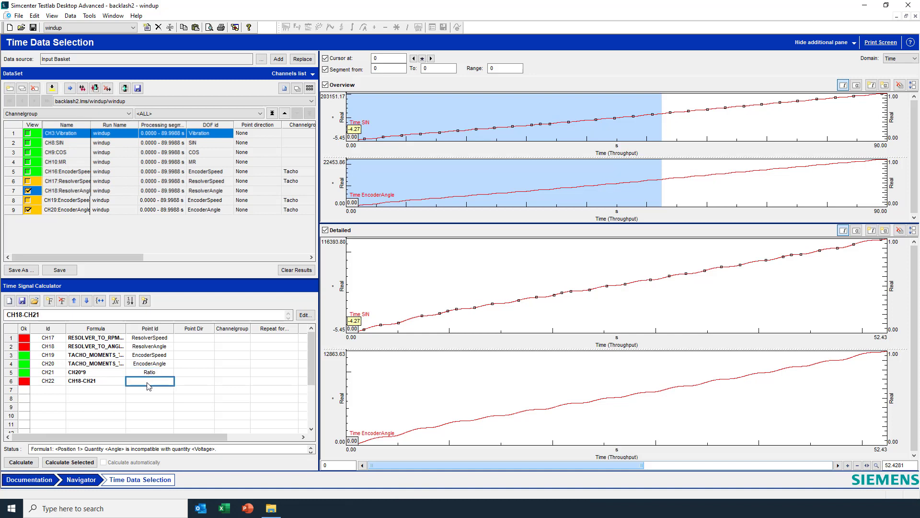
text(AngleDifference)
click(170, 401)
click(21, 462)
Display CH21 Ratio instead of CH20 EncoderAngle, overlaid with the resolver angle using two curves per window.
click(28, 210)
click(310, 88)
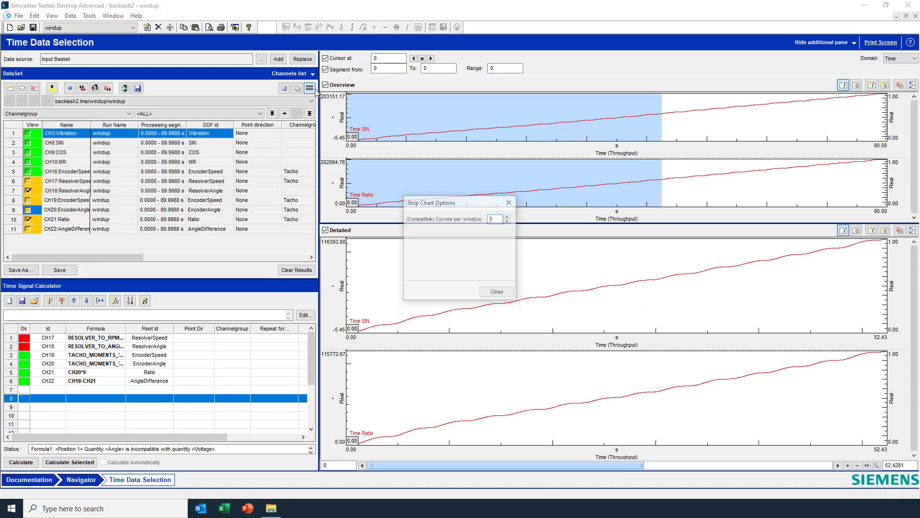
click(508, 217)
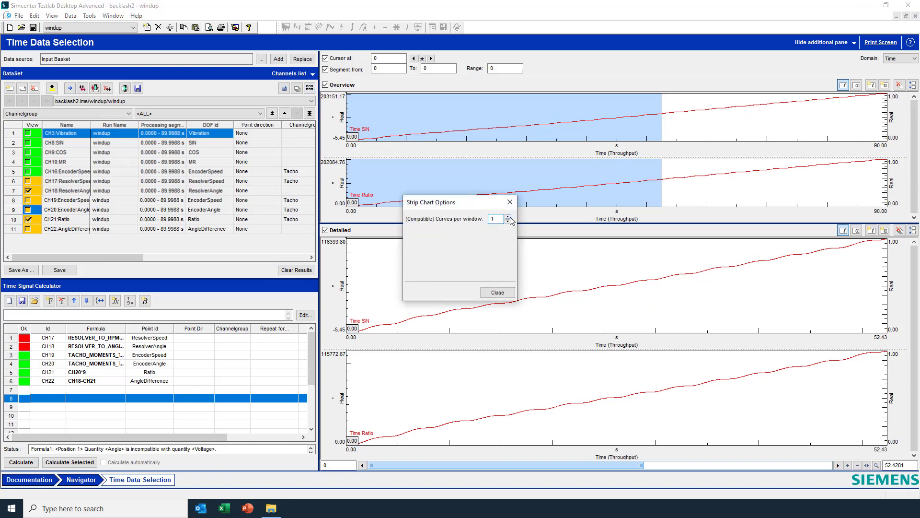
click(498, 293)
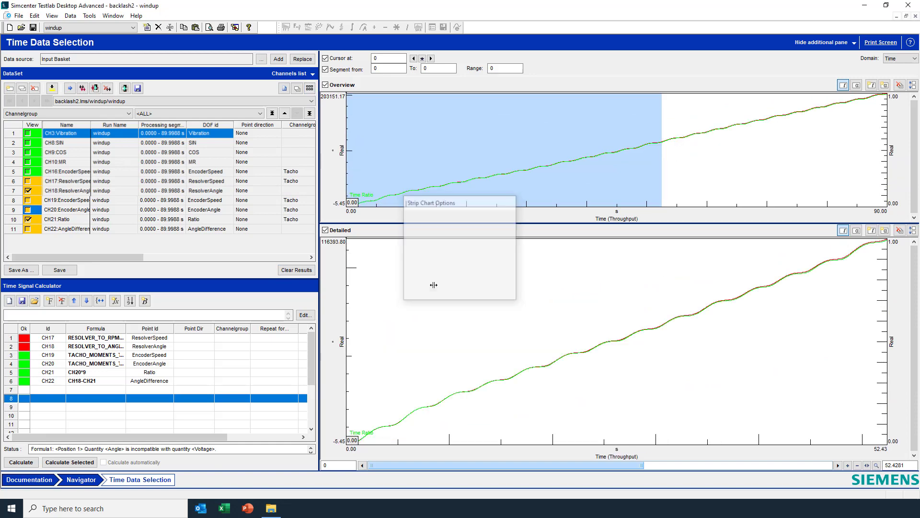
Hide the CH18 and CH21 curves and display the CH22 AngleDifference channel.
click(28, 190)
click(27, 220)
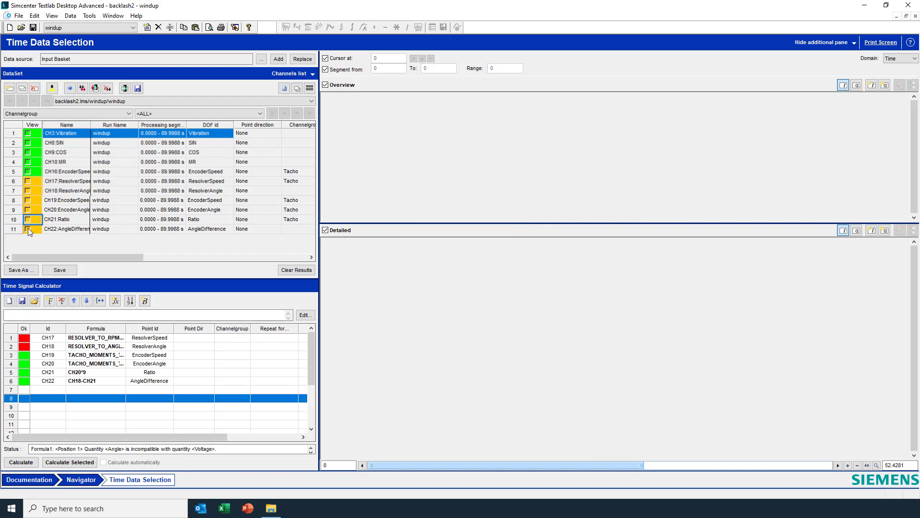
click(28, 229)
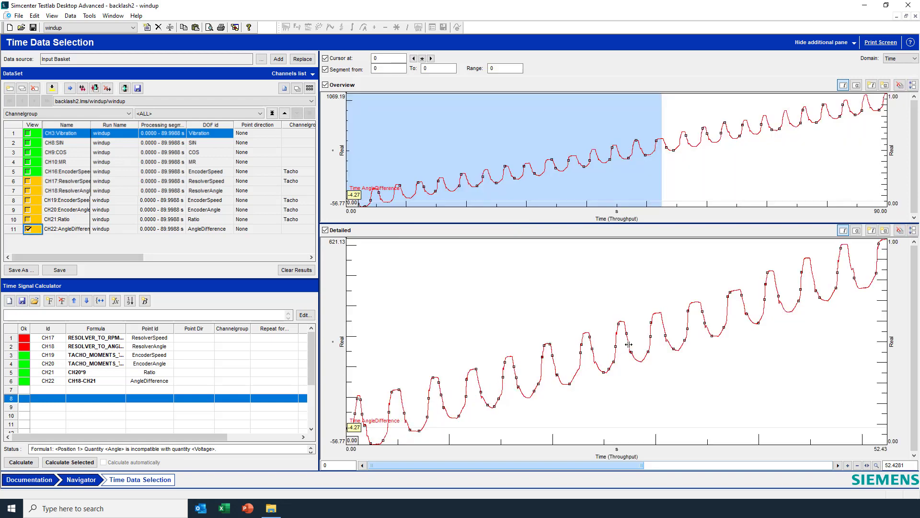
Change the Ratio formula to CH20*9.04545 and recalculate the formulas.
click(98, 375)
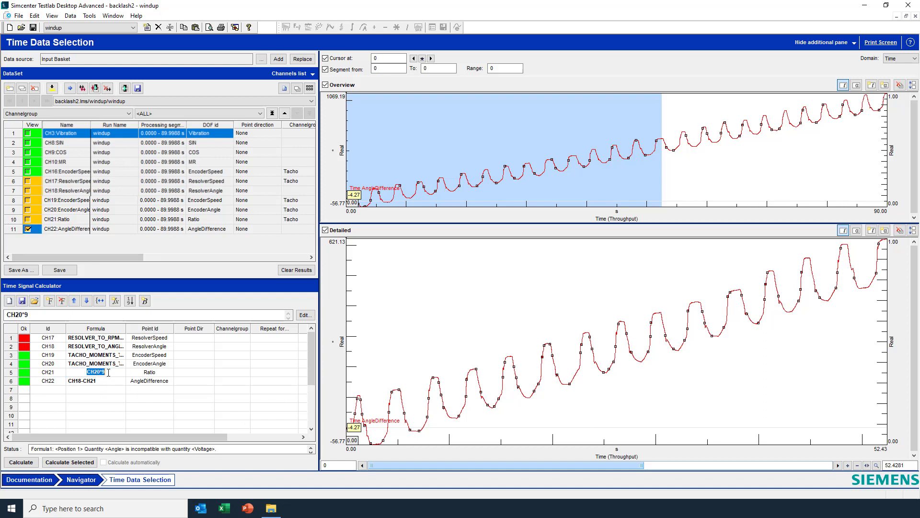
click(110, 372)
text(.04545)
key(Tab)
click(21, 462)
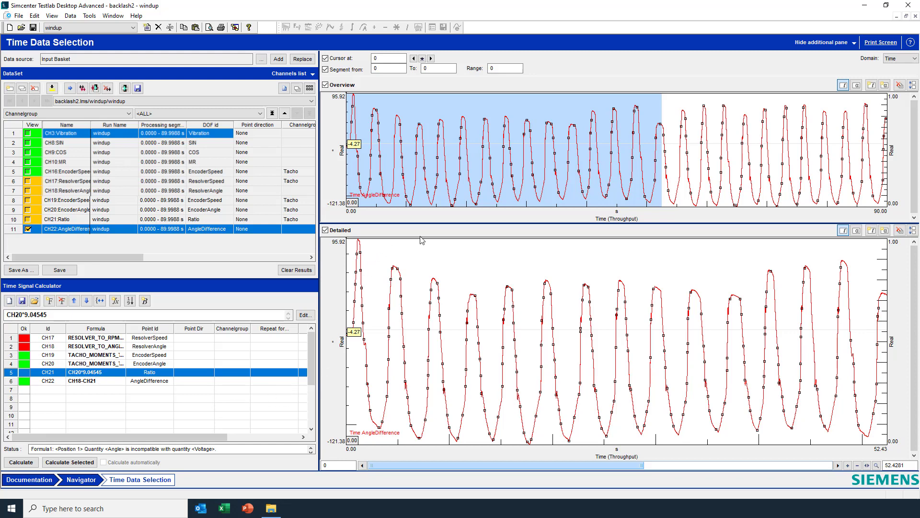
Zoom the detailed display to one cycle from about 17.54 to 21.60 s and add the CH3 Vibration channel.
drag(452, 191, 476, 192)
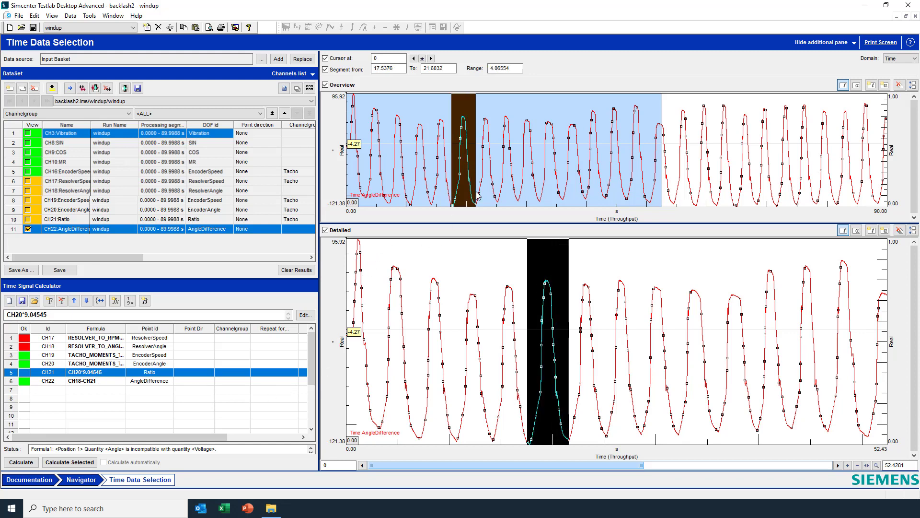
click(867, 465)
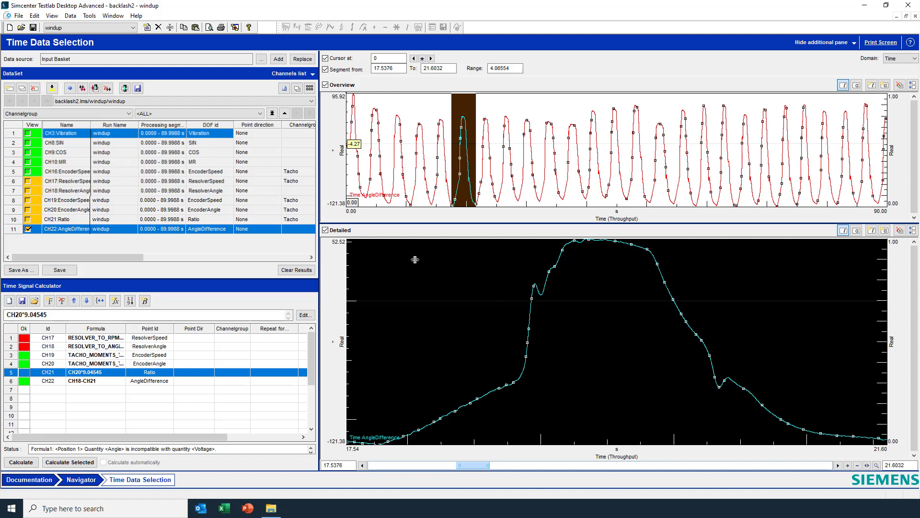
click(29, 135)
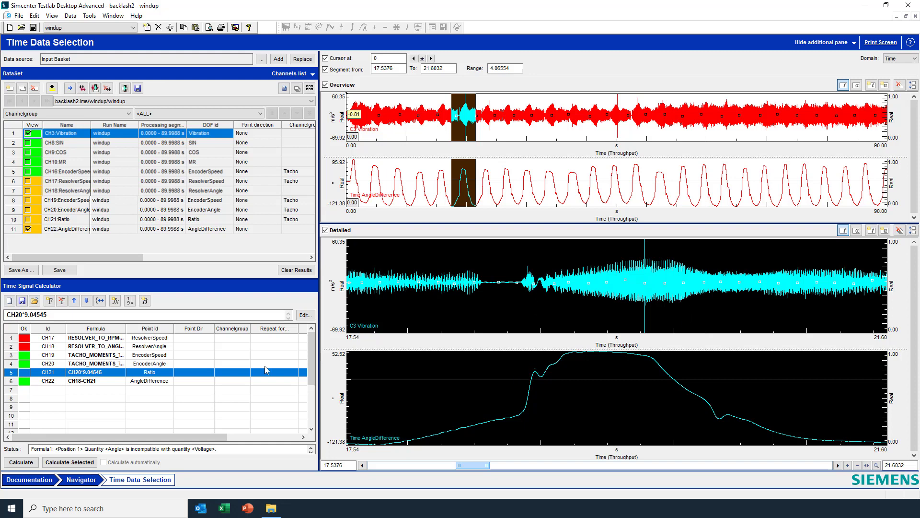
Insert the Conditioning function FILTER_LP as the seventh formula with function CH3 and a 500 Hz cutoff, showing its frequency response.
click(91, 390)
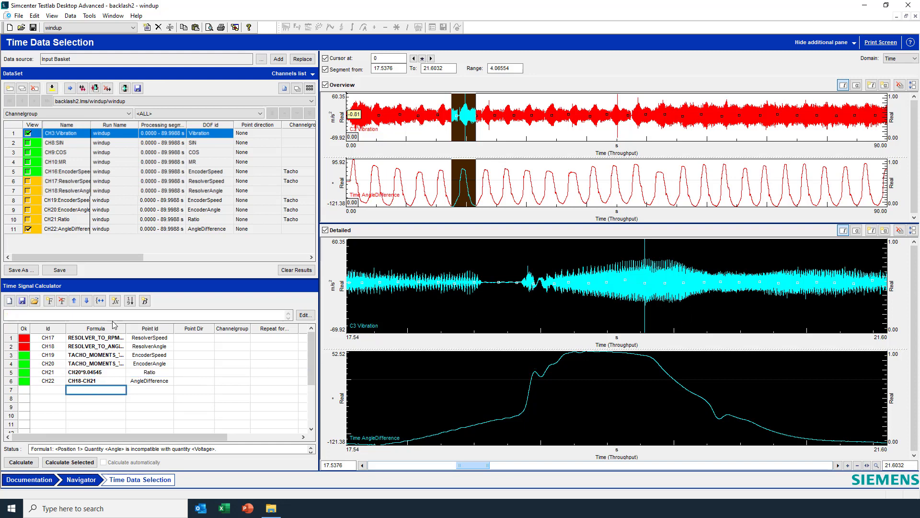
click(115, 300)
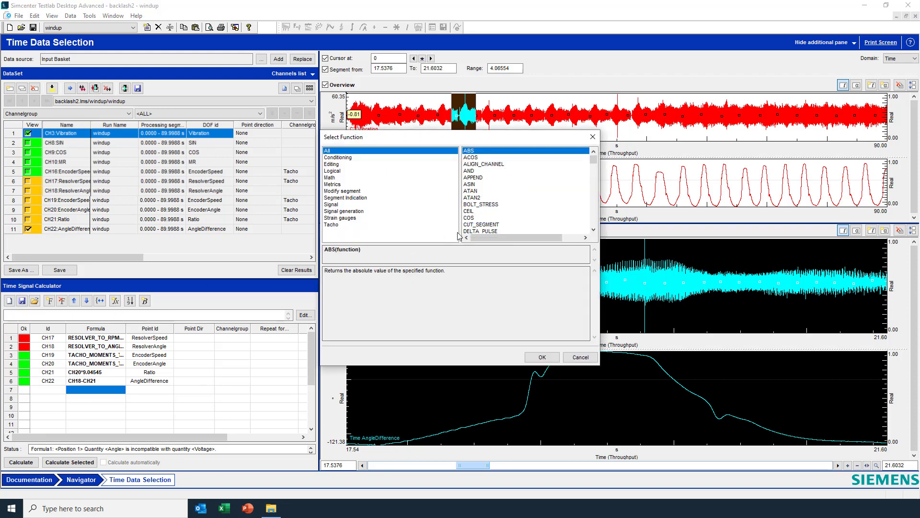
click(352, 159)
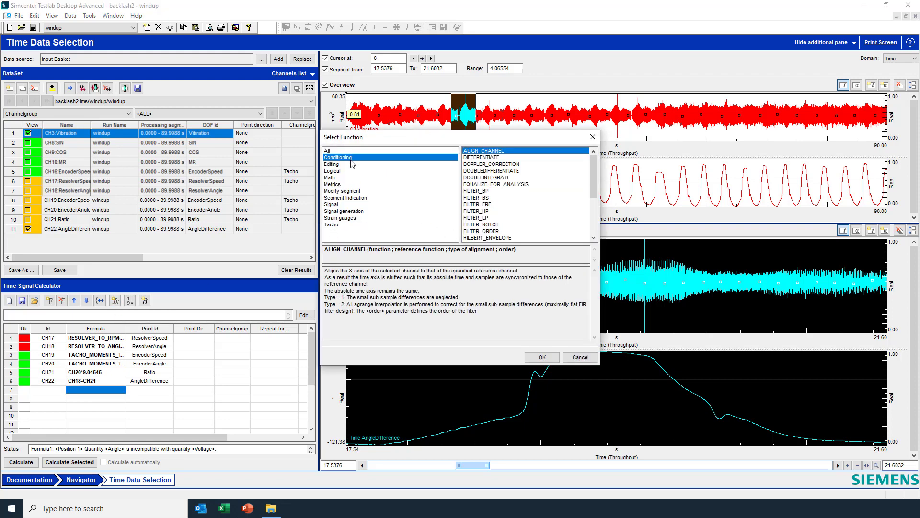
click(495, 218)
click(542, 357)
text(CH3)
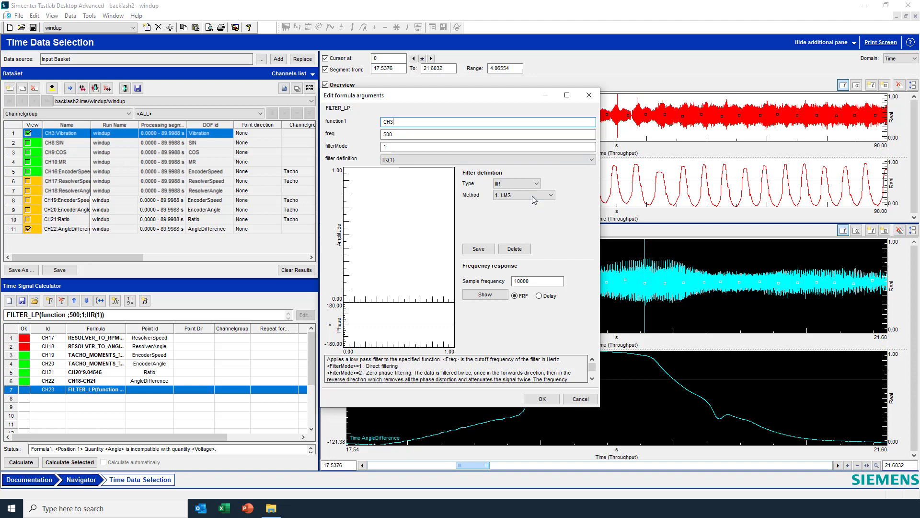
click(486, 294)
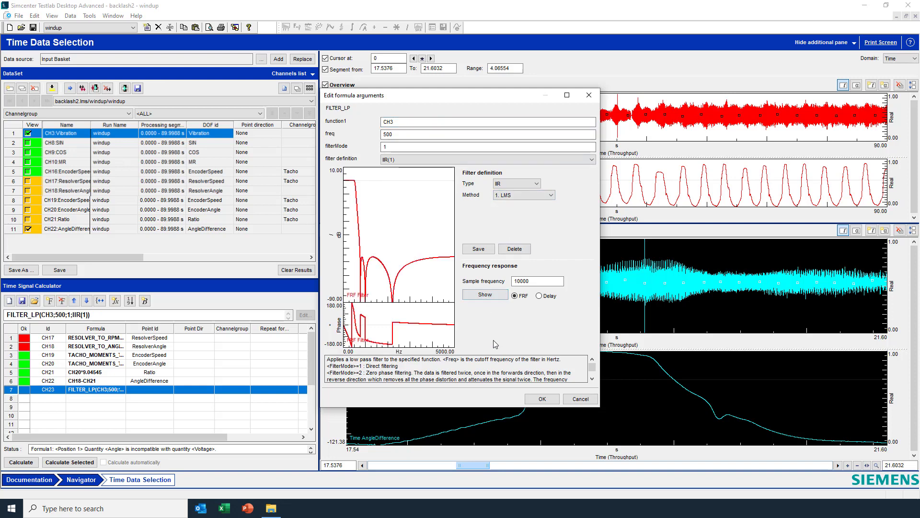
click(542, 399)
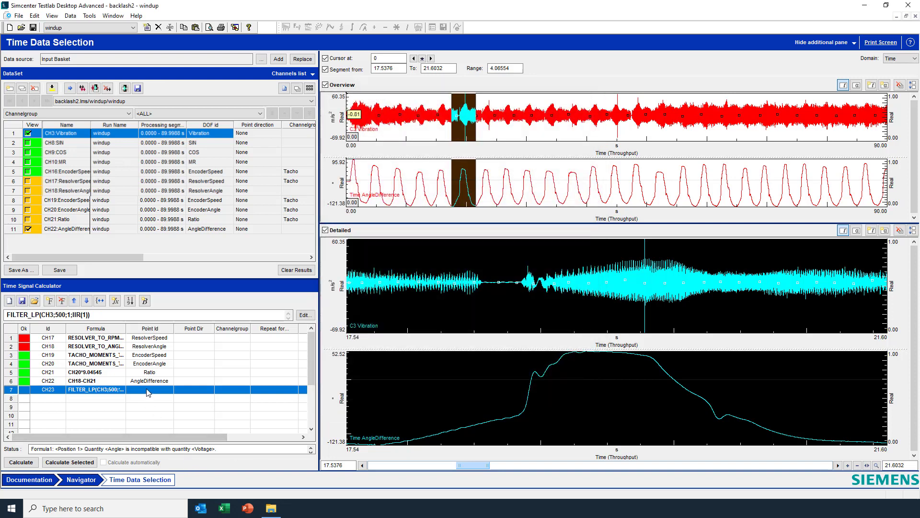
Give the FILTER_LP result the point ID VibLowpass and calculate that formula.
click(148, 390)
text(Vib)
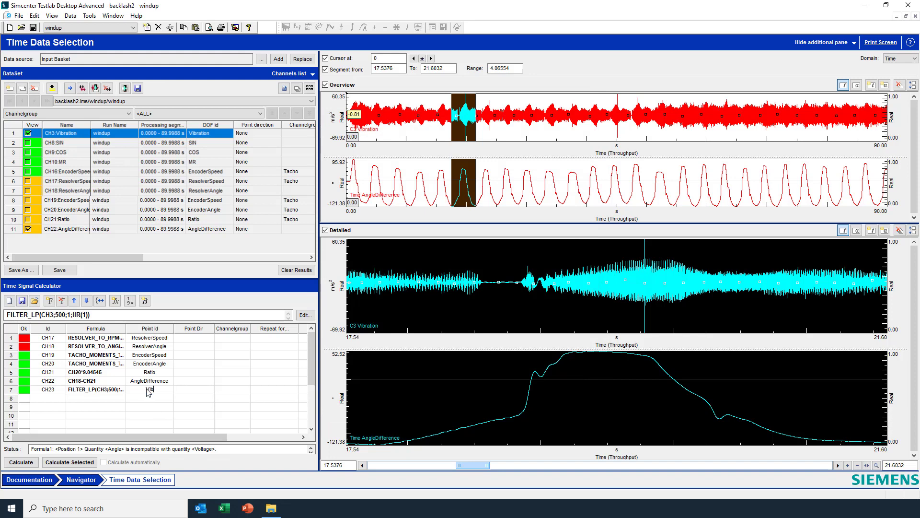
text(Lowpass)
key(Return)
click(93, 463)
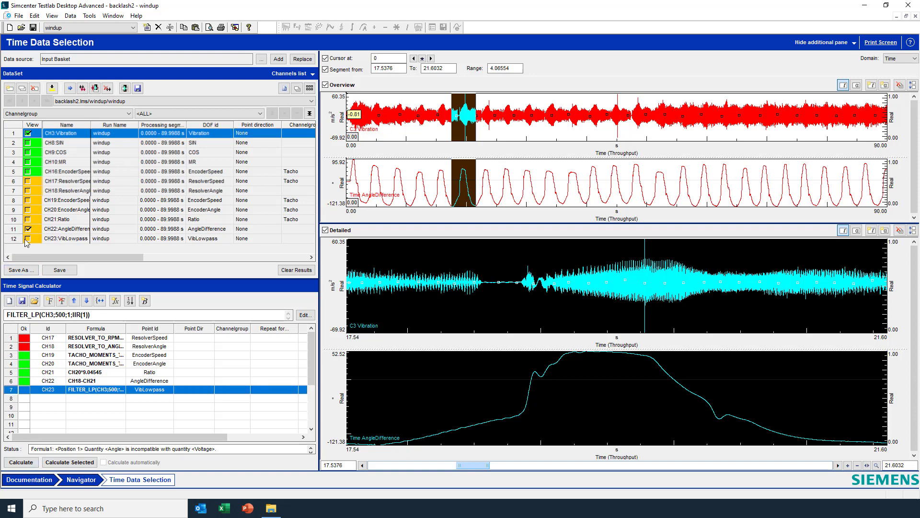
Display the CH23 VibLowpass channel below the angle difference and hide the unfiltered CH3 Vibration channel.
click(28, 239)
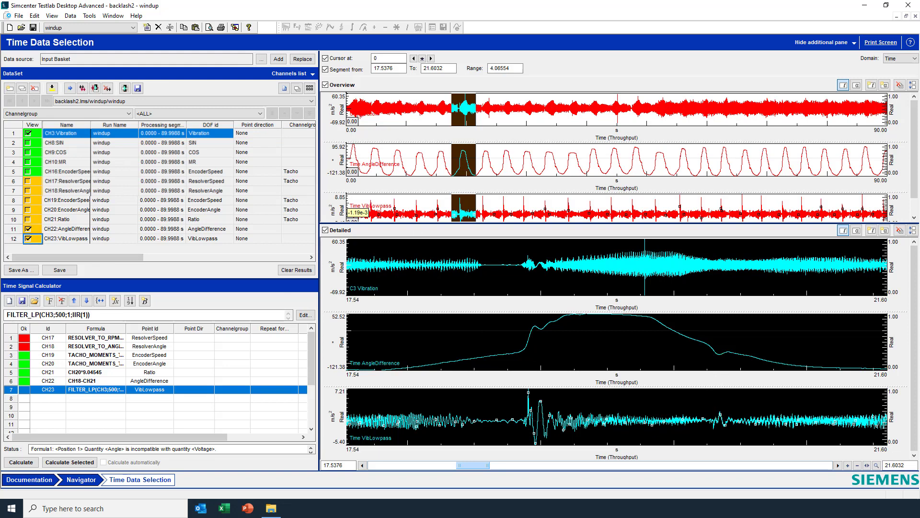
click(29, 134)
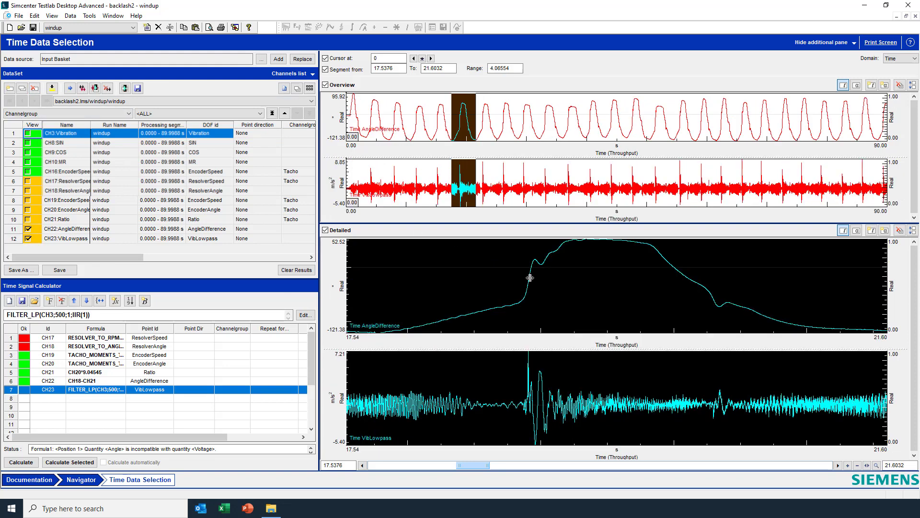